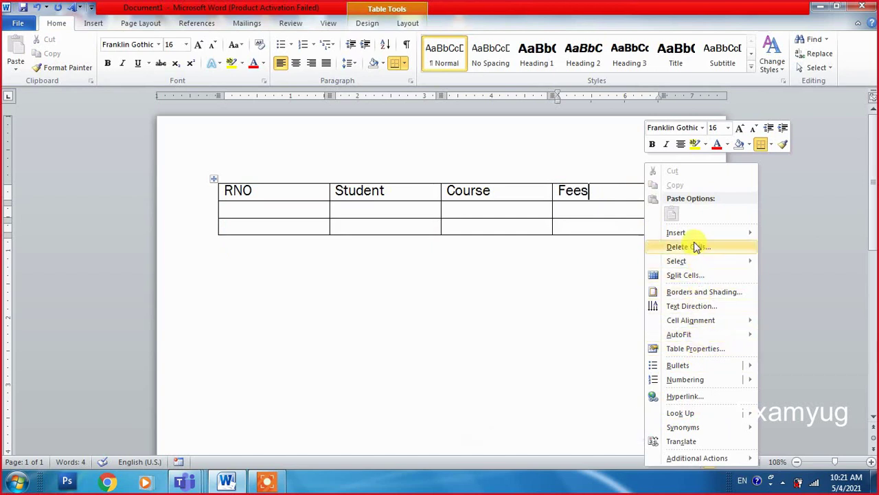
Step: Insert a new column to the right of the Fees column and head it "Mob"
mouse_move(695, 235)
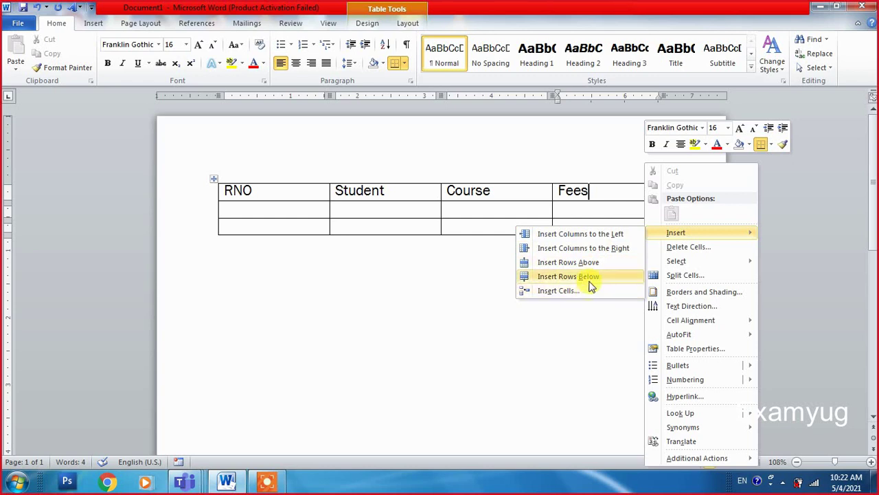
left_click(615, 248)
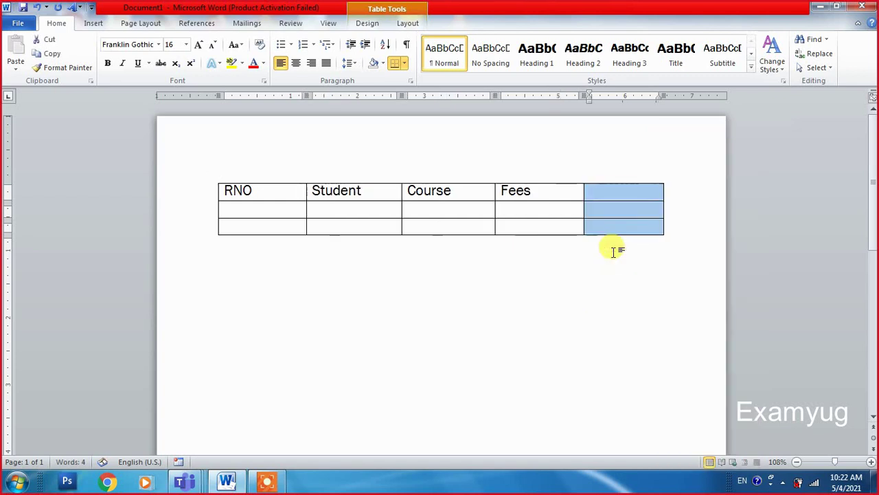
left_click(618, 192)
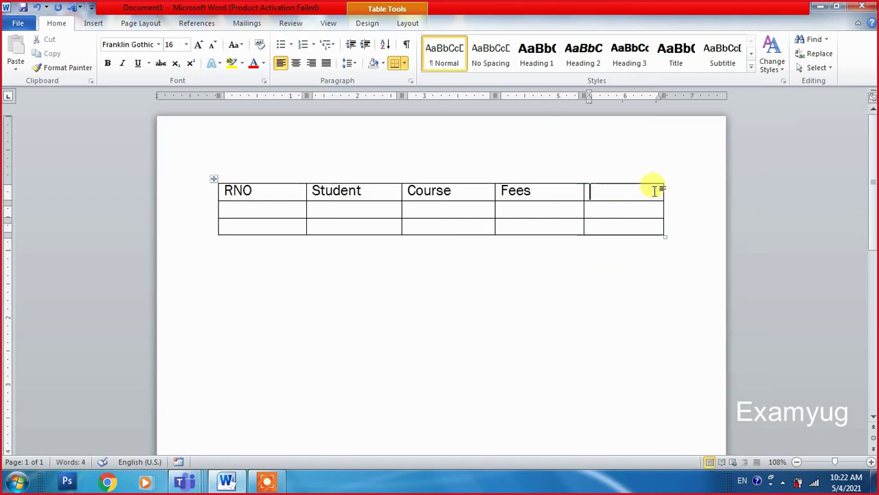
type("Mob")
left_click(626, 209)
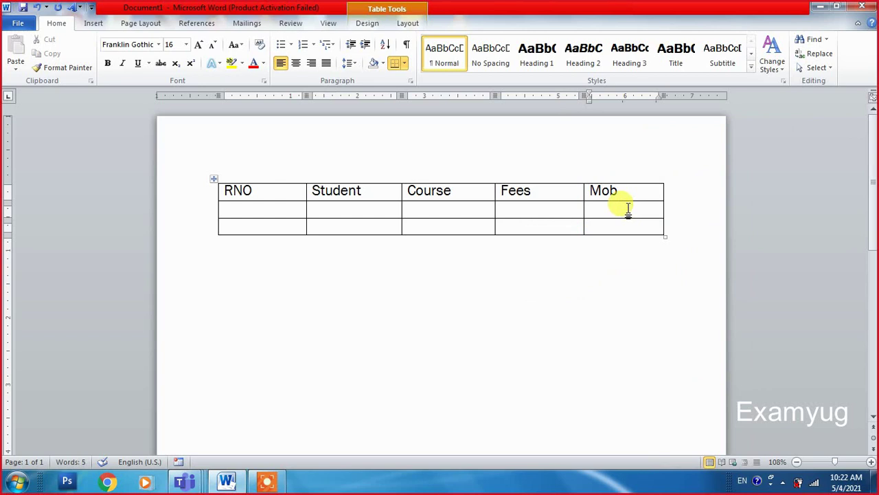
Step: Fill the first record below the headings with RNO 1001, Student01, course BCA, fees 4500 and a mobile number
left_click(242, 209)
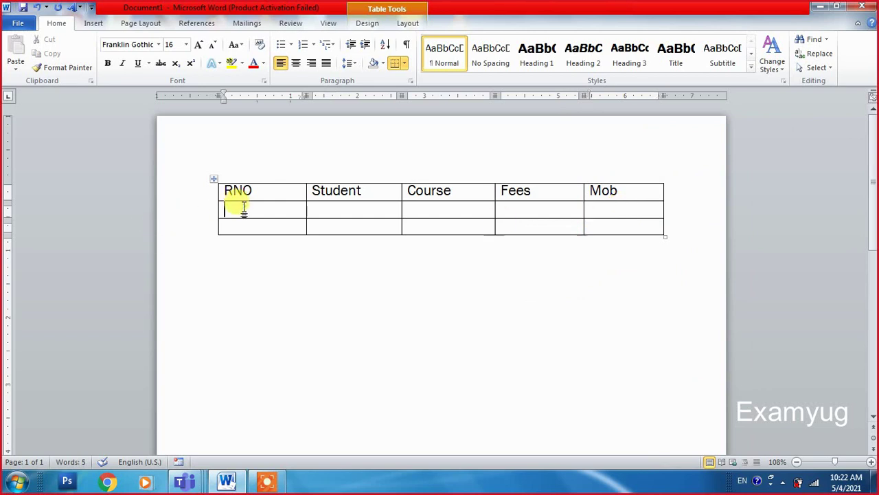
type("1001")
key("Tab")
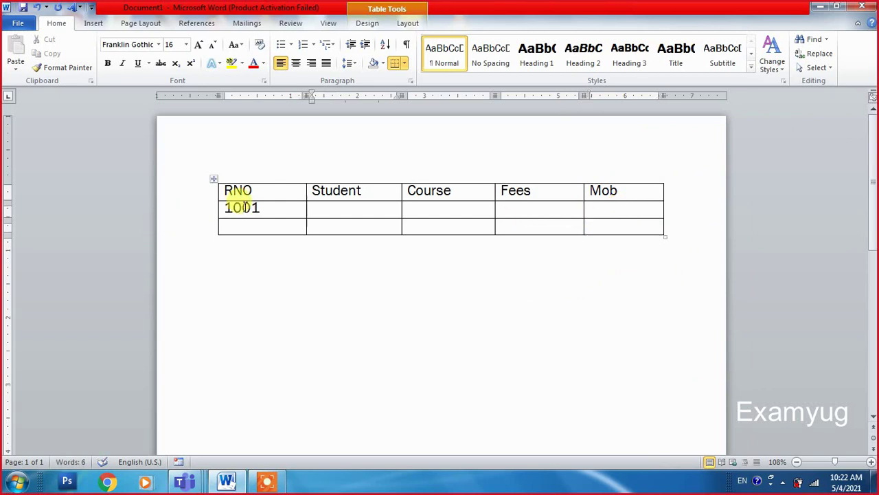
type("Student")
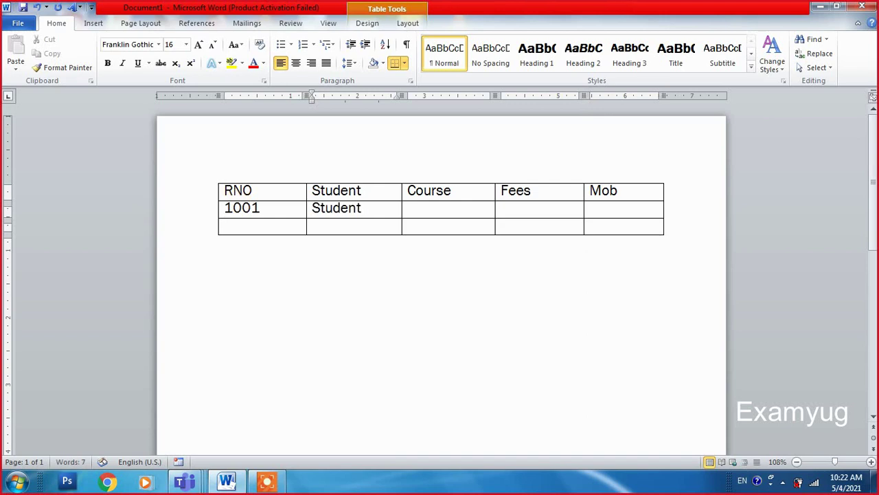
type("01")
key("Tab")
type("BCA")
key("Tab")
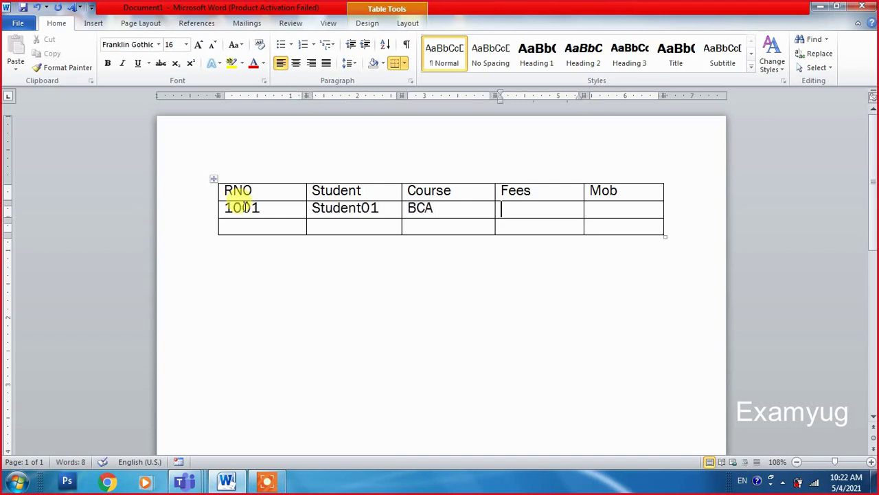
type("4500")
key("Tab")
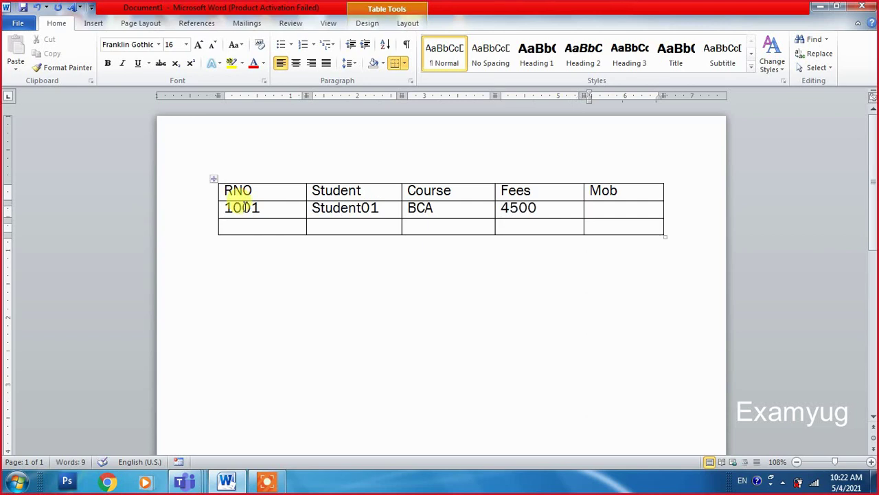
type("12345")
key("Tab")
Step: Fill the second record with RNO 1002, Student02, course BCA, fees 6778 and a mobile number
type("1002")
key("Tab")
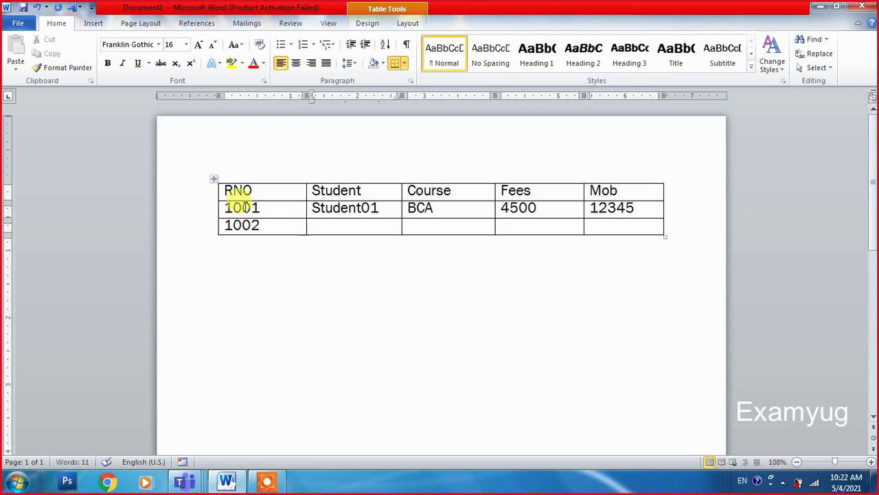
type("H")
key("BackSpace")
type("S")
key("BackSpace")
type("Student02")
key("Tab")
type("BCA")
key("Tab")
type("6778")
key("Tab")
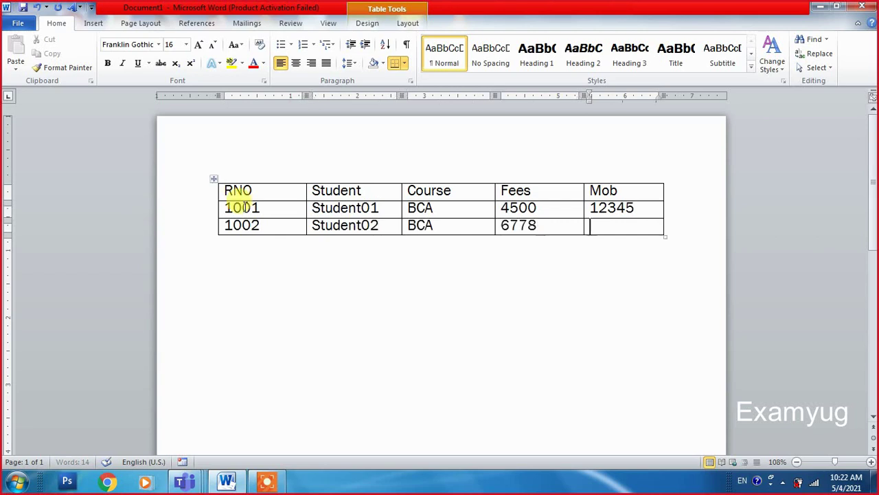
type("723672")
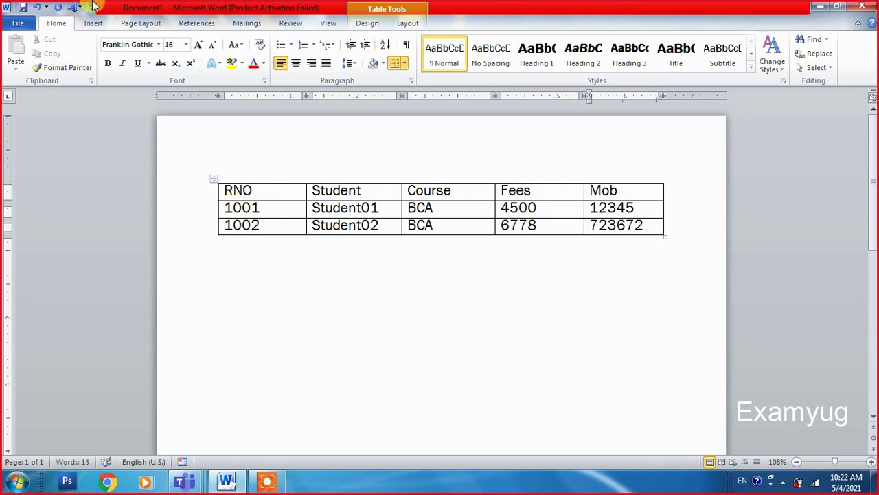
Step: Add two empty rows at the end of the table
left_click(509, 421)
key("Tab")
key("Tab")
key("Tab")
key("Tab")
key("Tab")
key("Tab")
key("Tab")
key("Tab")
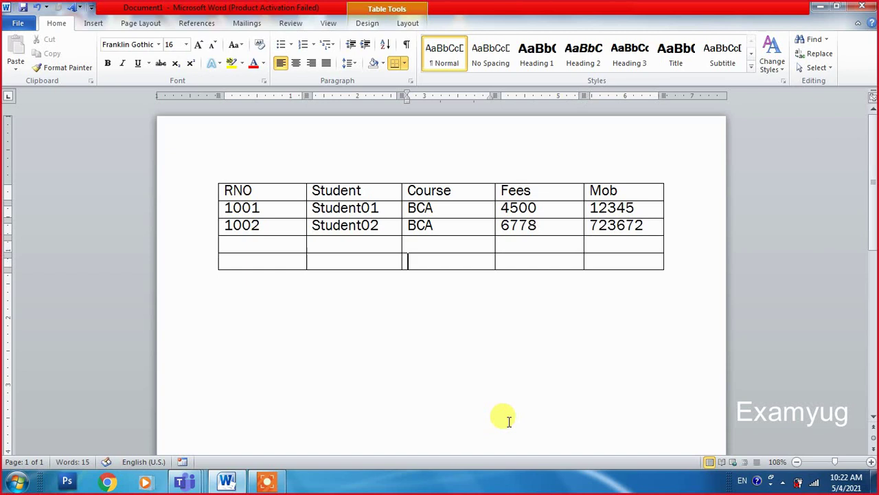
Step: Fill the third record with RNO 1003, Student03, course BCA, fees 7876 and a mobile number
left_click(271, 245)
type("1003")
key("Tab")
type("Stu")
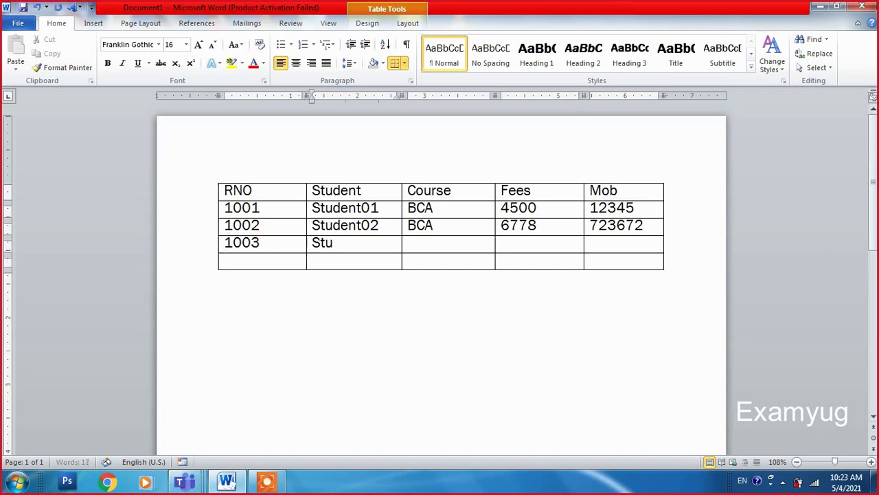
type("dent03")
key("Tab")
type("BCA")
key("Tab")
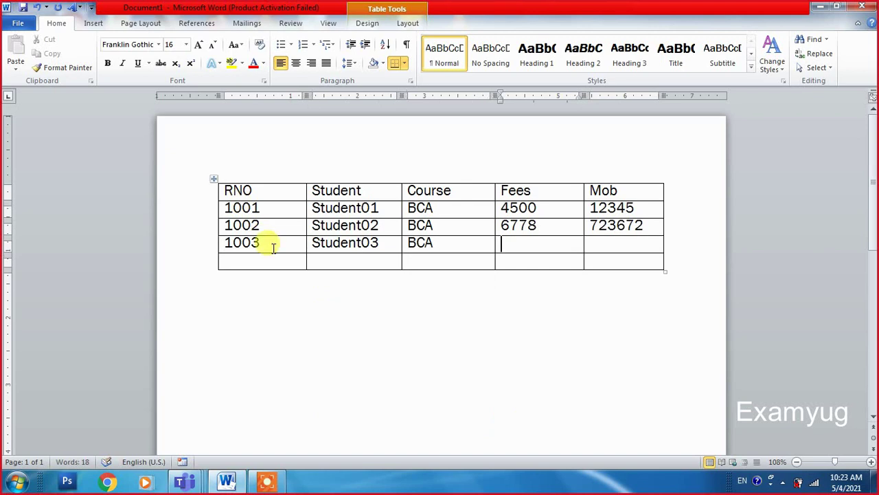
type("7876")
key("Tab")
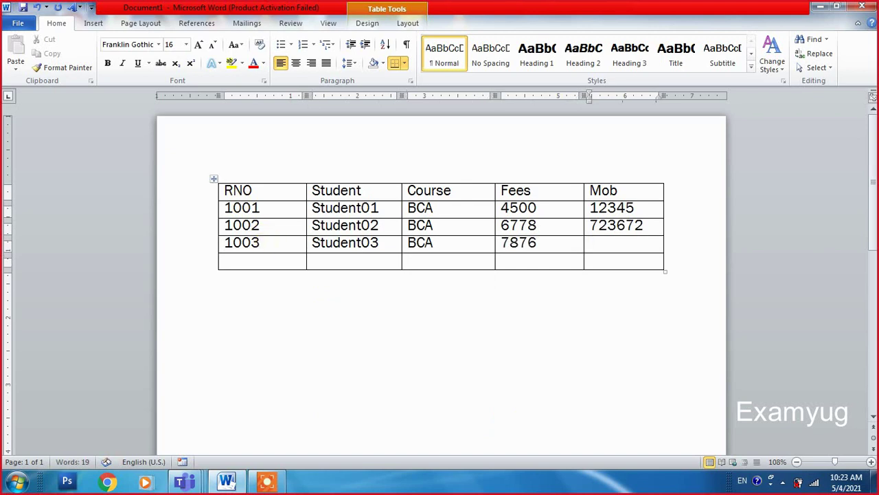
type("562332")
left_click(255, 262)
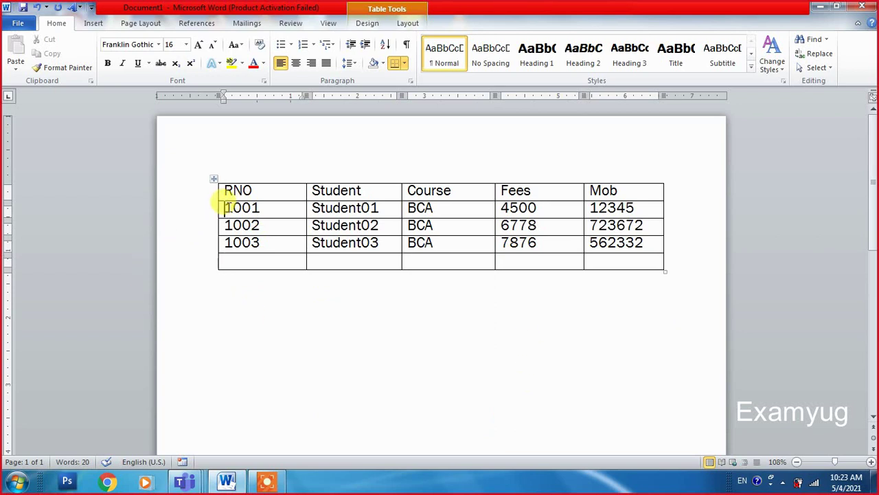
left_click_drag(225, 207, 271, 208)
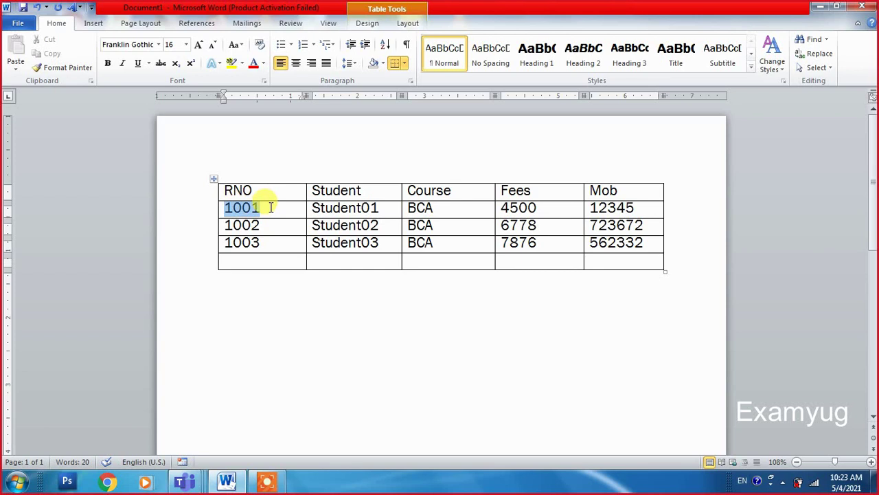
left_click(225, 225)
left_click_drag(225, 225, 266, 224)
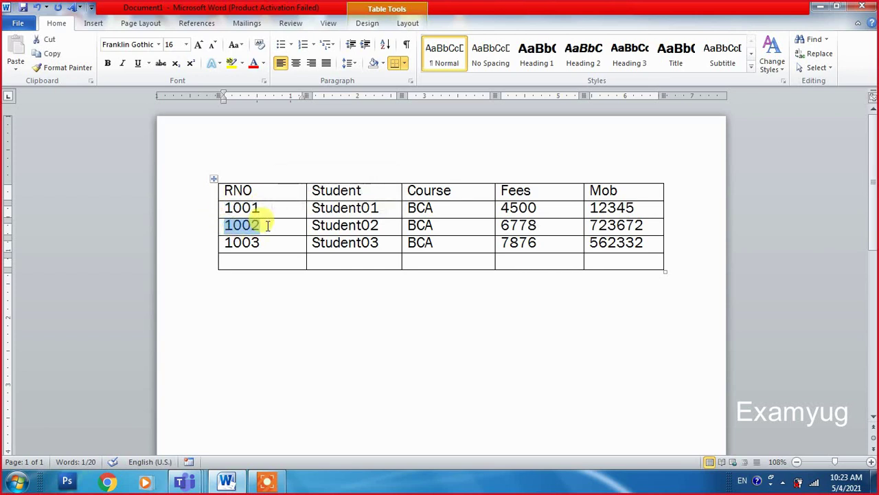
left_click(228, 209)
left_click_drag(229, 209, 315, 206)
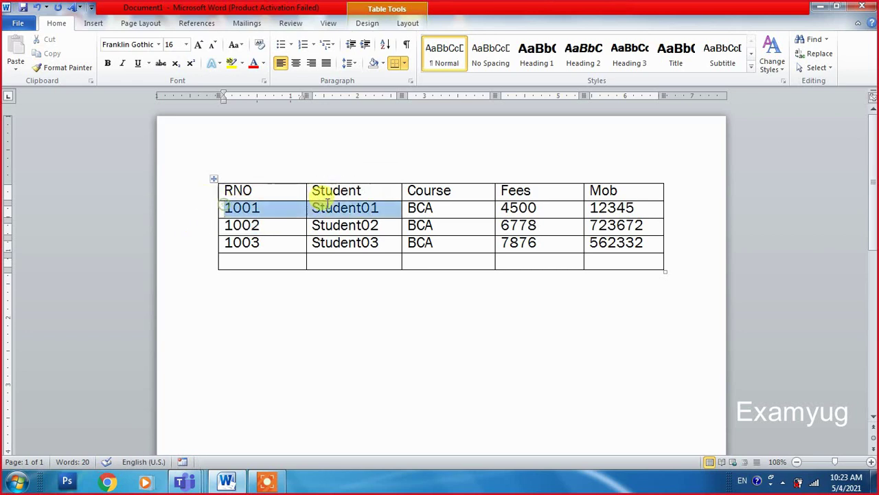
left_click_drag(227, 224, 269, 225)
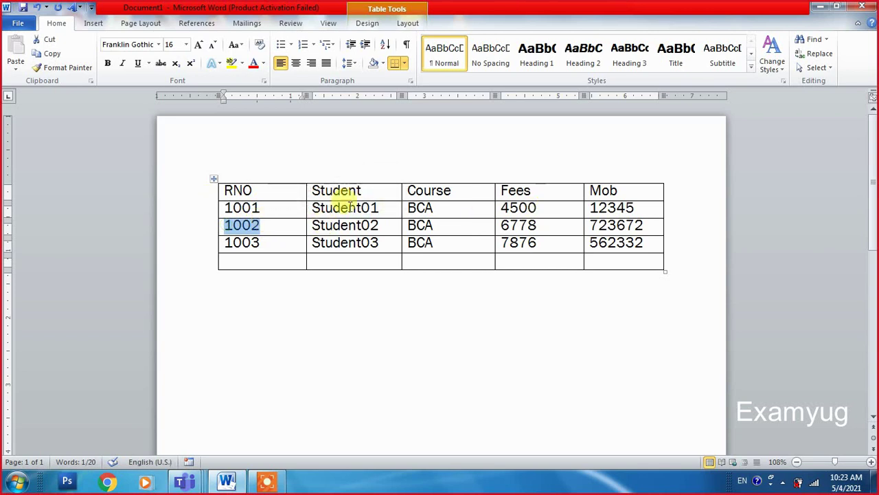
left_click(282, 205)
left_click_drag(280, 257, 662, 258)
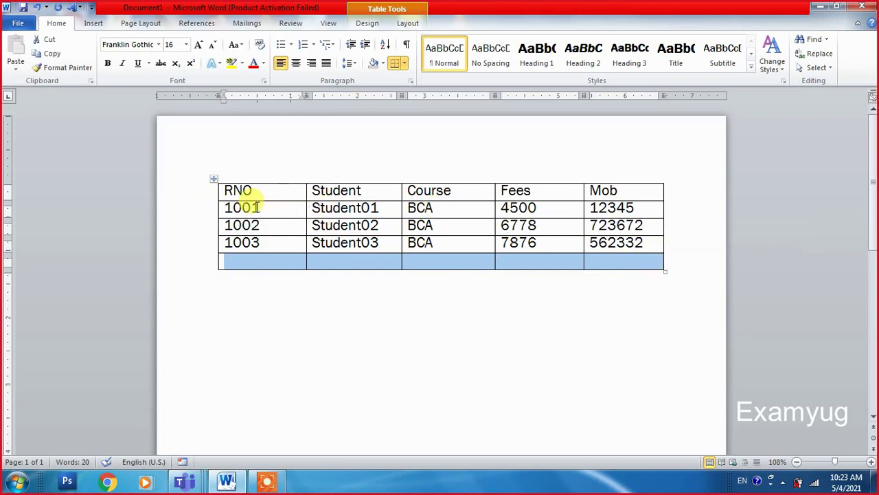
left_click_drag(250, 208, 241, 208)
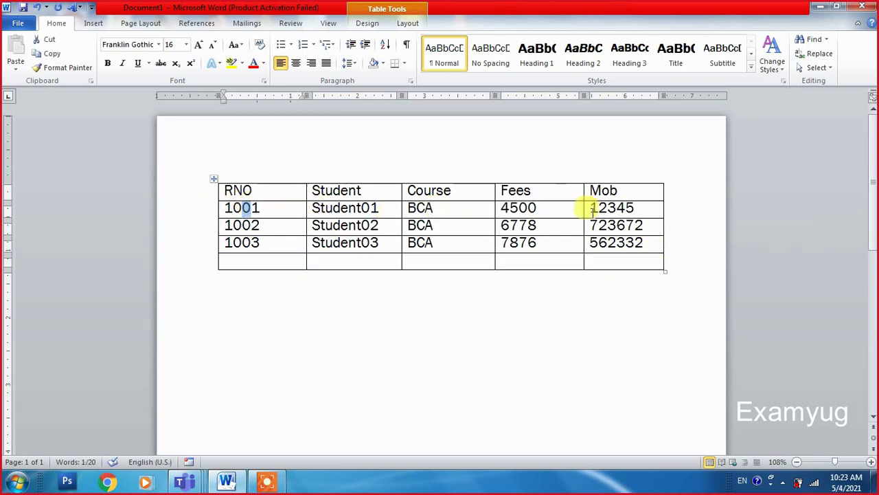
left_click(648, 210)
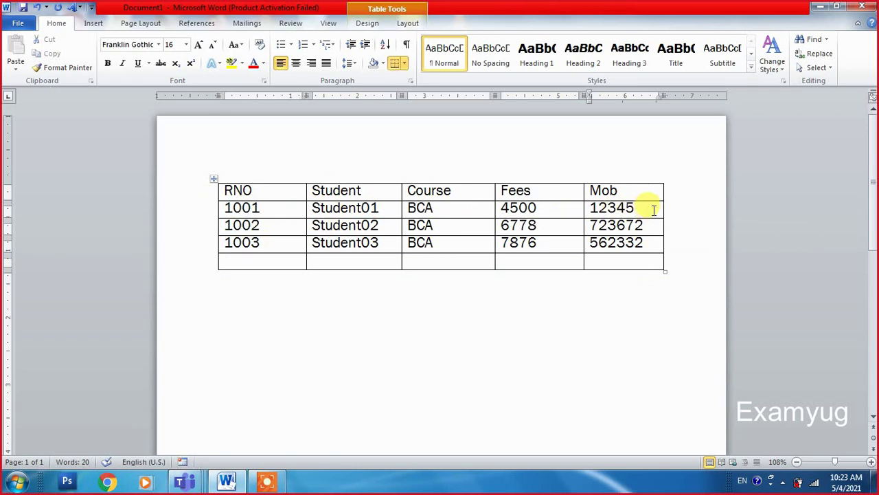
Step: Try inserting an empty row directly below the 1001 record, and undo the insertion
left_click(674, 210)
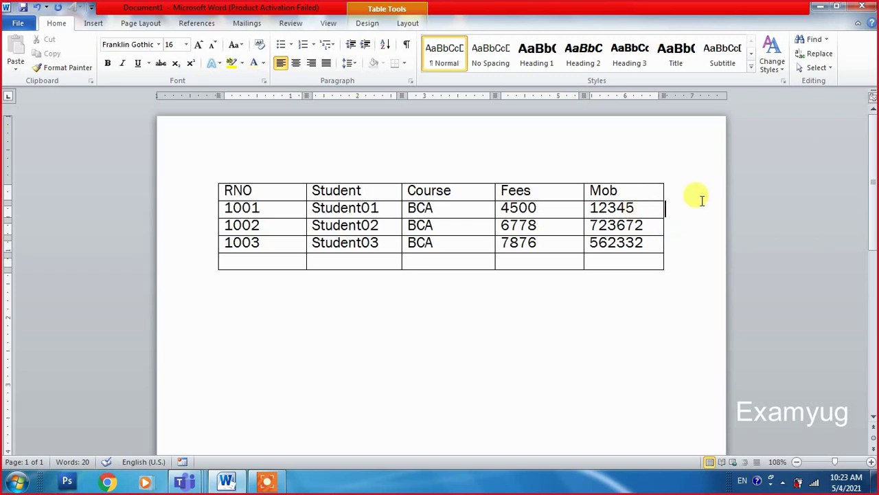
key("Return")
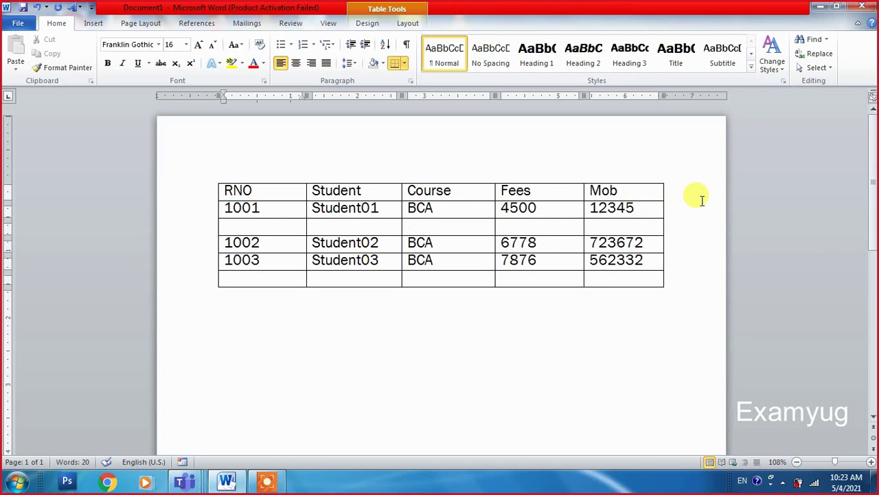
left_click_drag(295, 227, 620, 224)
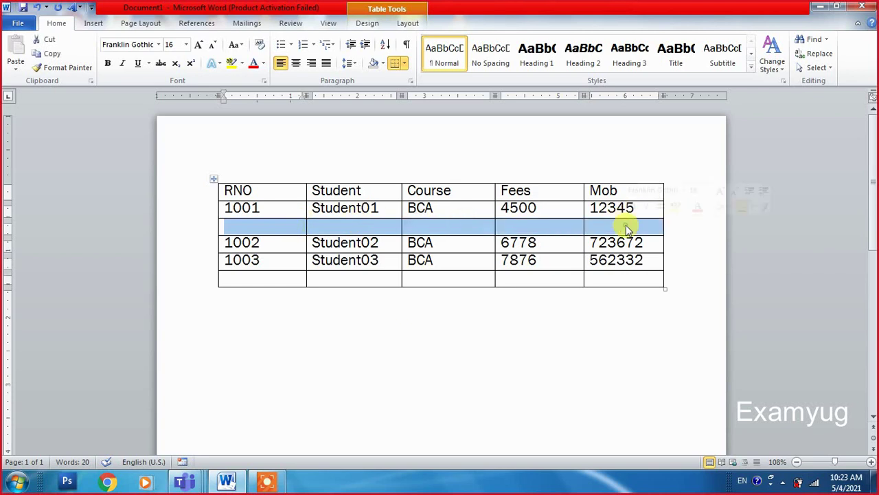
left_click(638, 222)
key("ctrl+z")
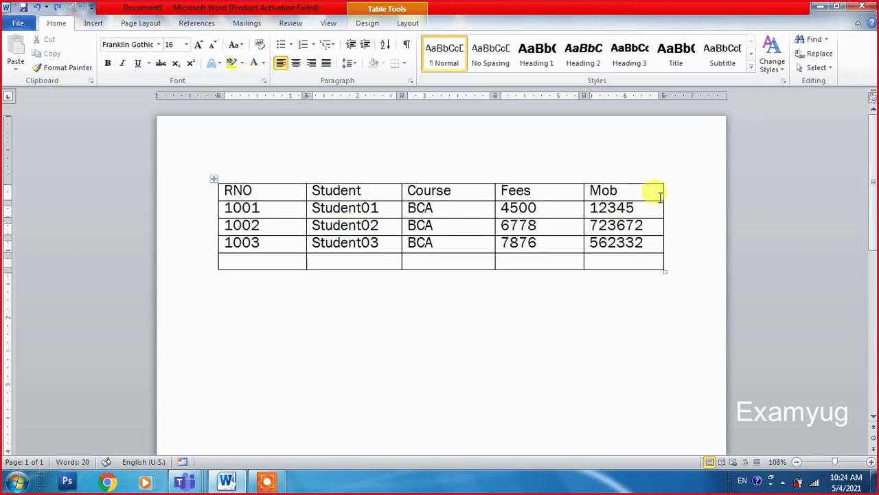
Step: Insert an empty row between the 1001 and 1002 records
left_click_drag(224, 208, 261, 208)
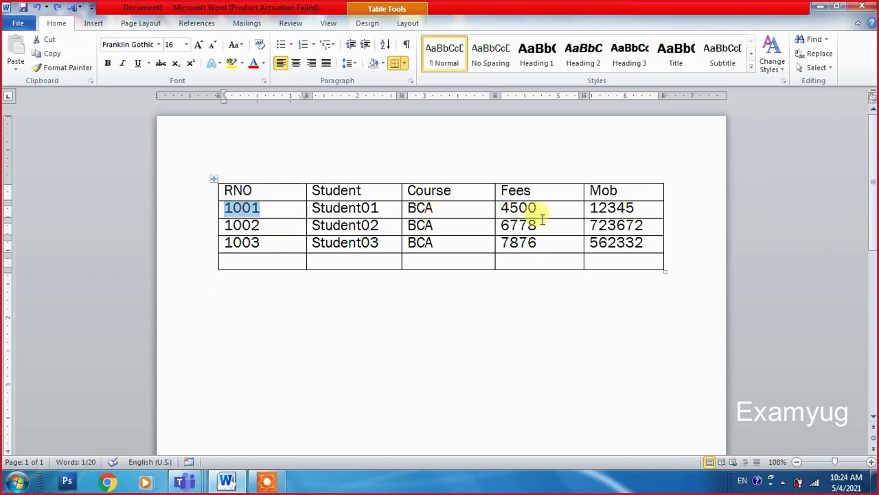
left_click(656, 210)
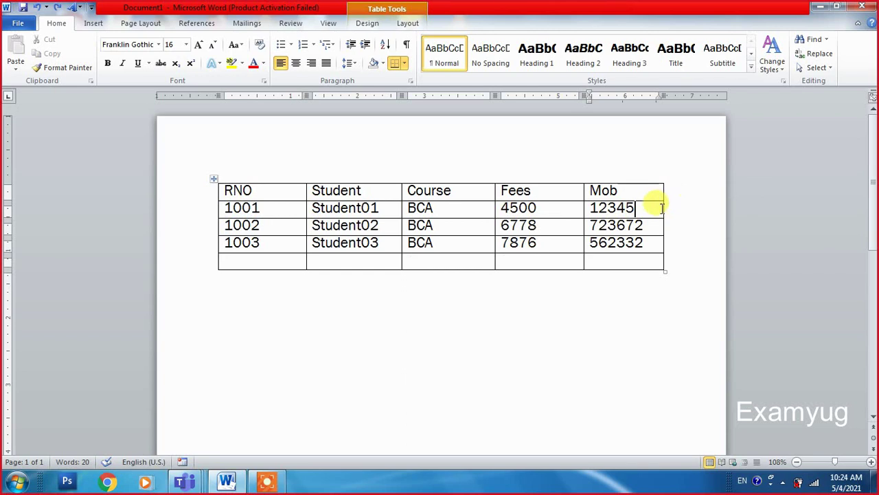
left_click(713, 208)
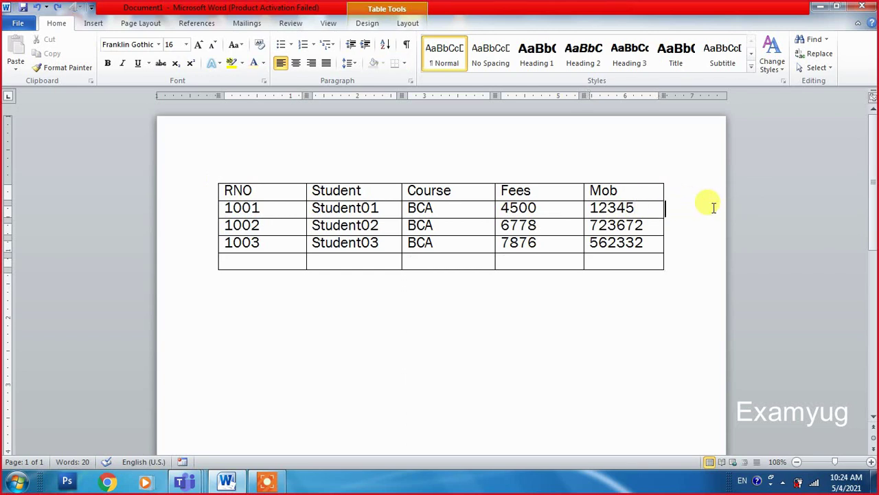
key("Return")
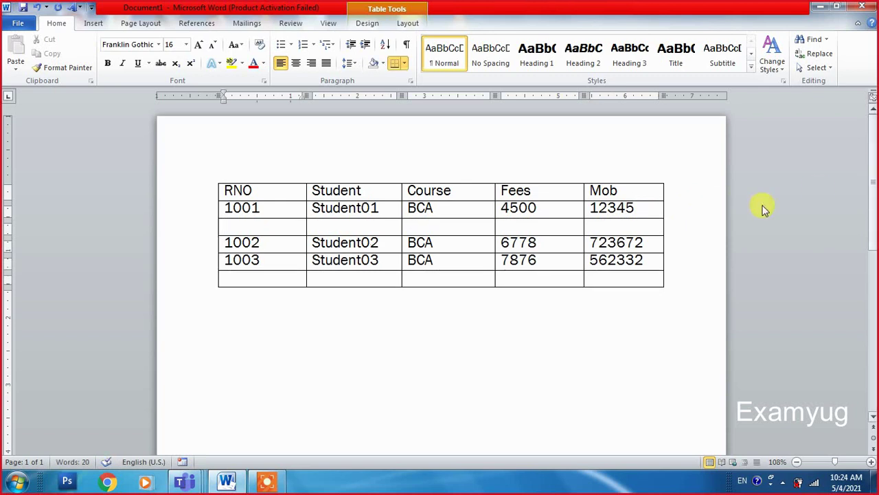
Step: Insert one empty row below each of the 1002 and 1003 records, and another below the 1001 record
left_click(677, 242)
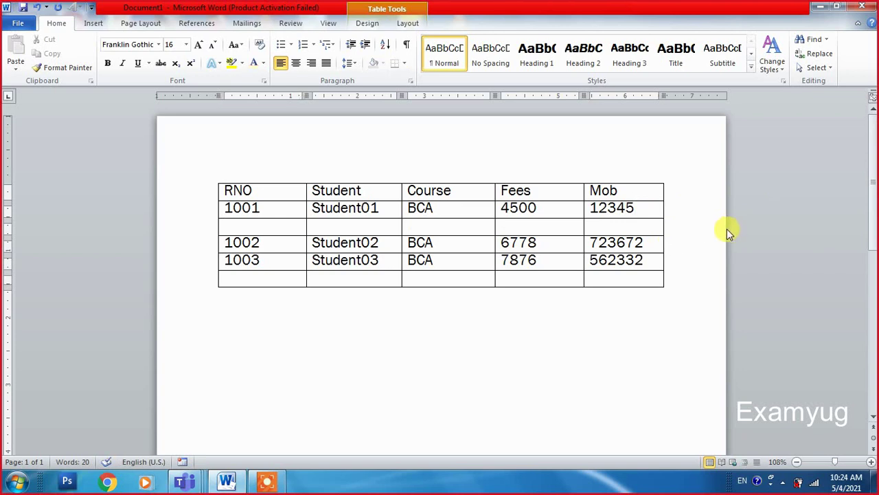
key("Return")
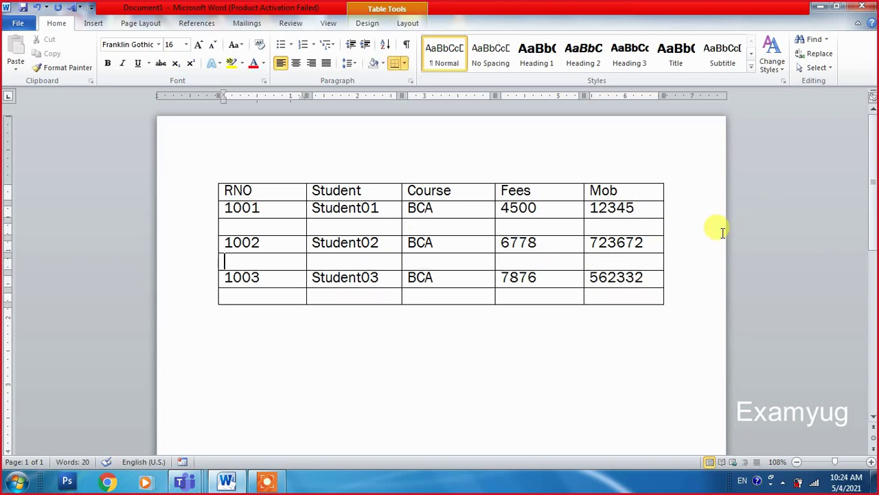
left_click(677, 277)
key("Return")
left_click(671, 200)
key("Return")
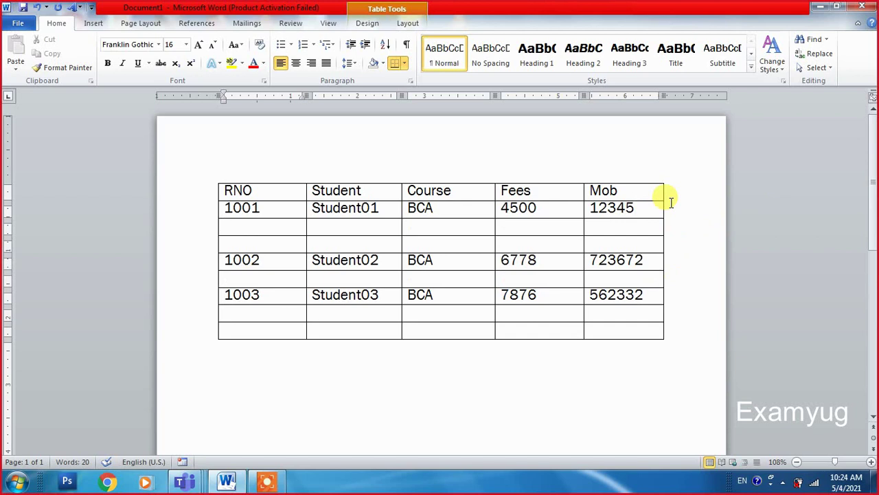
Step: Insert another empty row directly below the 1001 record
left_click(671, 201)
key("Return")
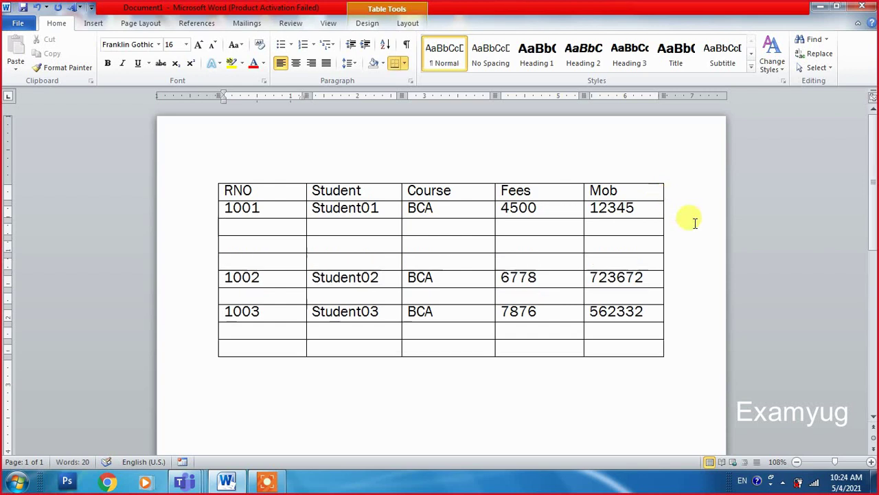
Step: Move the entire 1002 record up three rows so it sits directly below the 1001 record
left_click(668, 275)
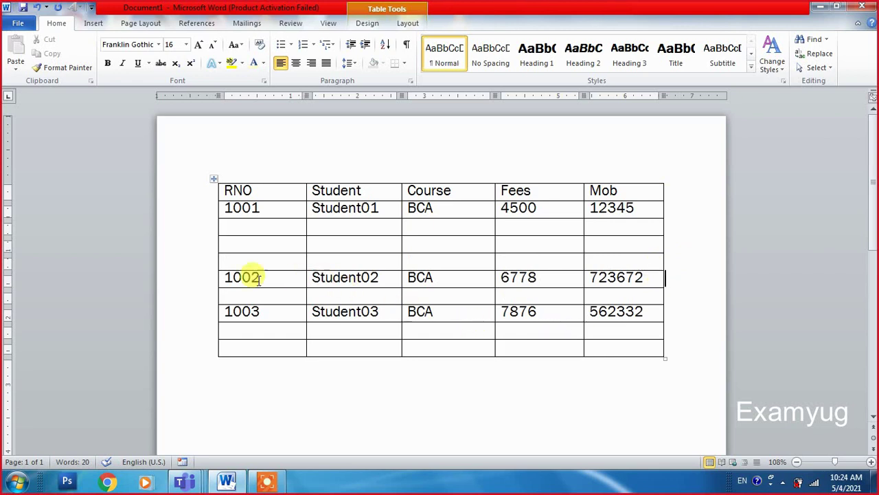
left_click(212, 278)
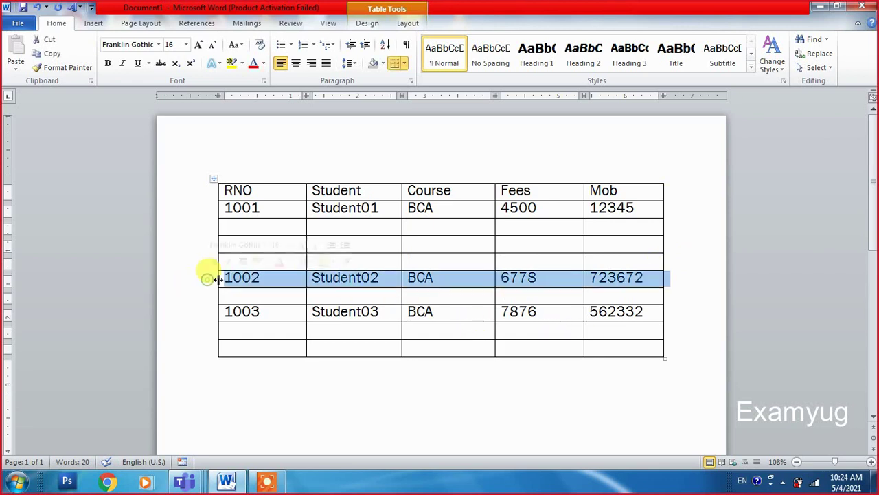
left_click(226, 279)
left_click_drag(225, 278, 657, 285)
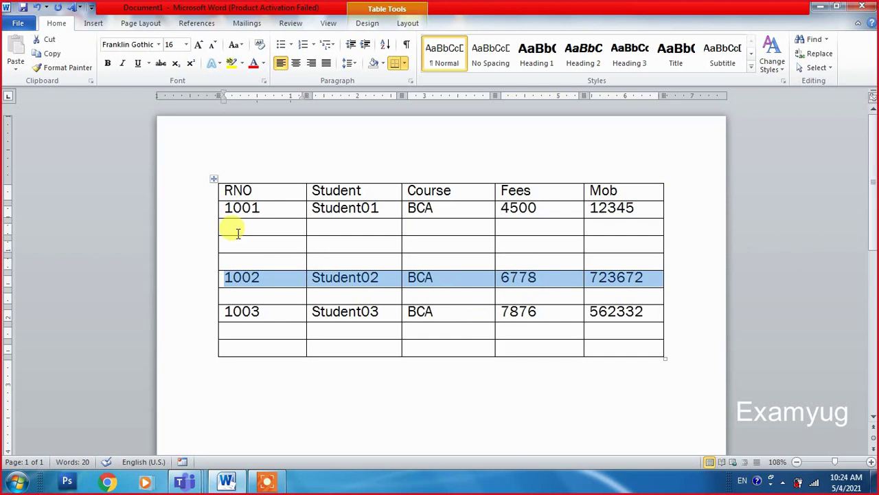
left_click(218, 278)
left_click_drag(223, 278, 605, 278)
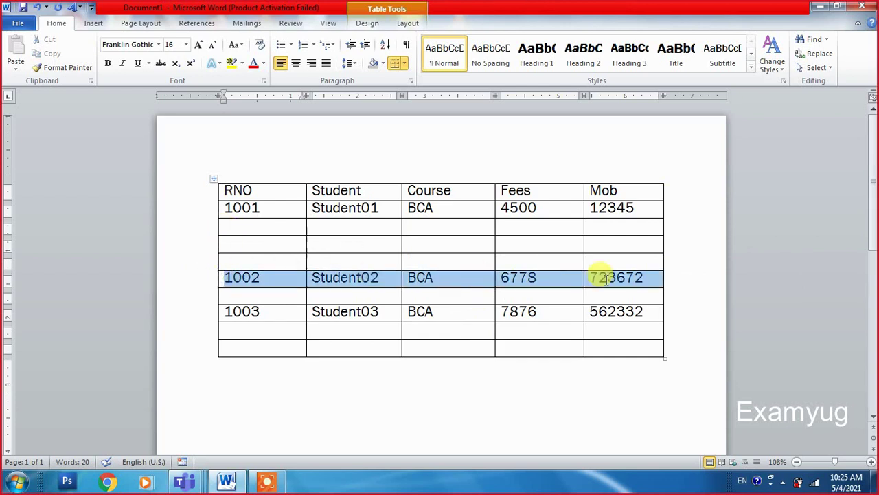
left_click_drag(275, 224, 612, 220)
left_click_drag(264, 280, 627, 281)
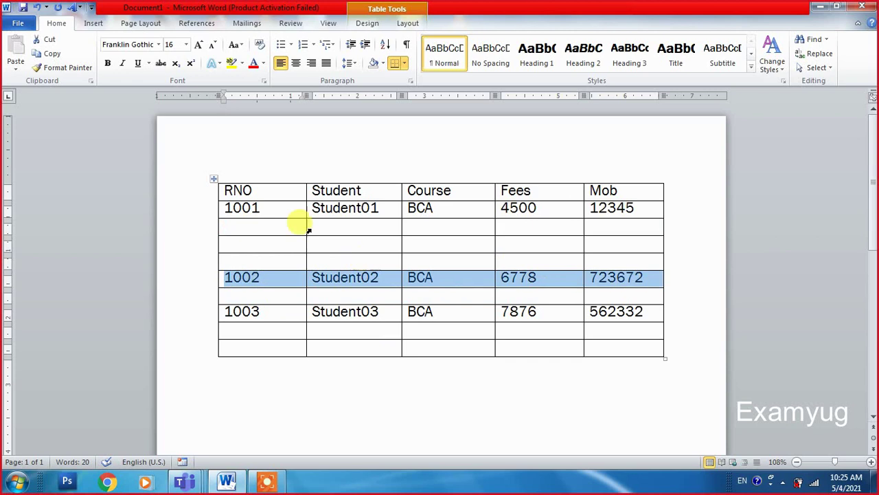
left_click_drag(285, 222, 701, 222)
left_click_drag(657, 277, 210, 268)
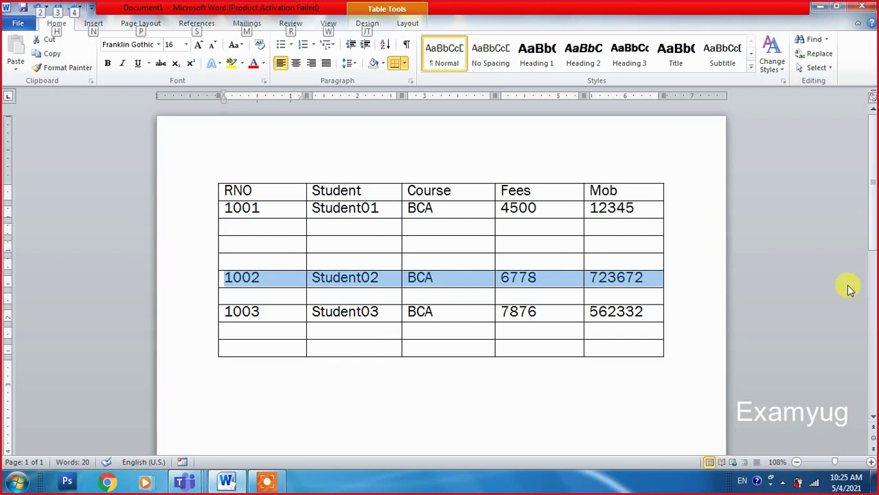
key("alt+shift+Up")
key("alt+shift+Up")
key("alt+shift+Up")
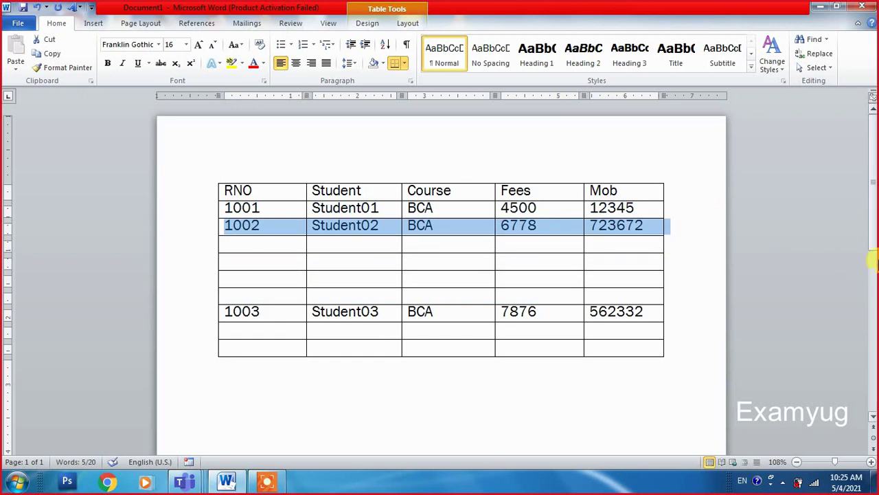
Step: Write the note "Alt+Shift+Up Arrow Key" on a new line beneath the table
left_click(287, 378)
key("Return")
type("Alt+Shift+")
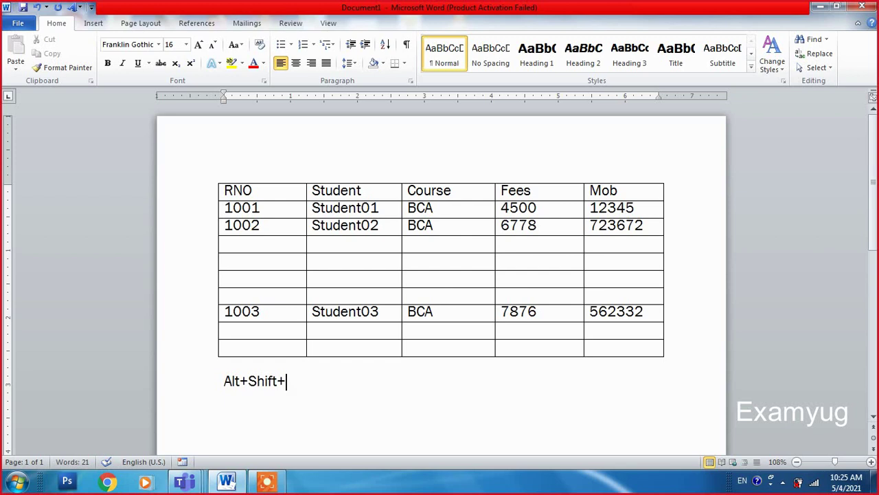
type("Up")
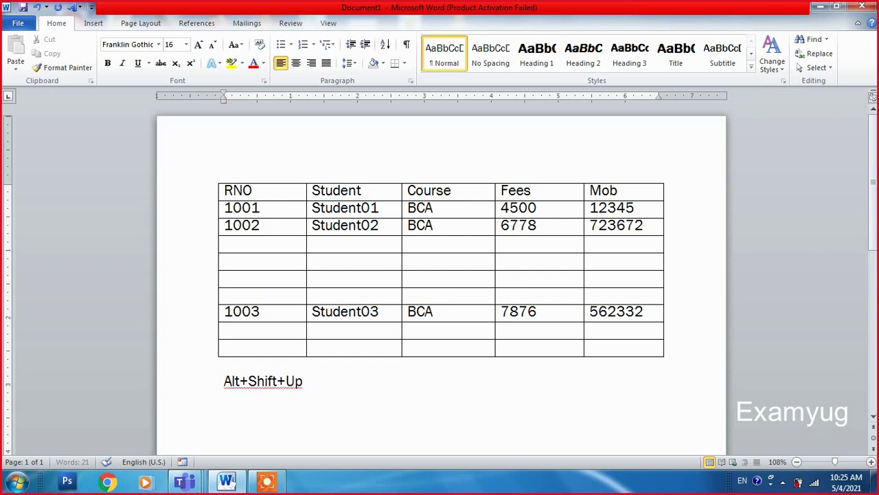
type(" Arrow Key")
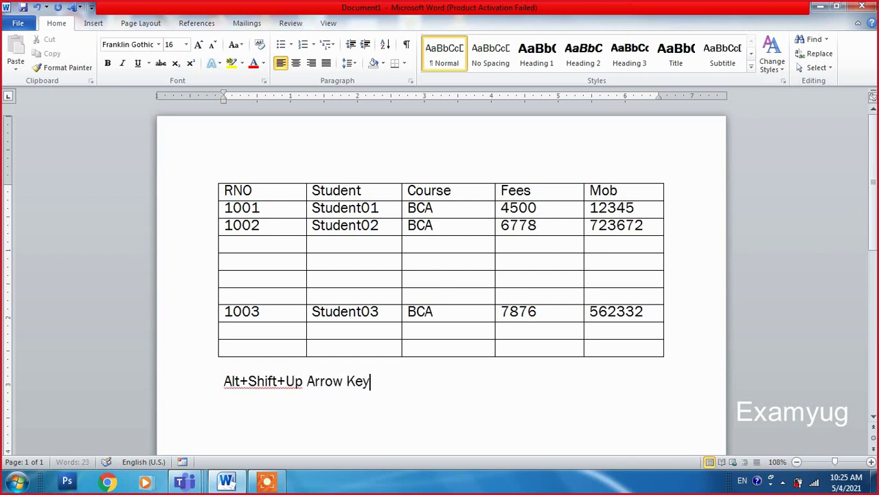
Step: Launch the Windows On-Screen Keyboard with the osk command
key("super+r")
type("osk")
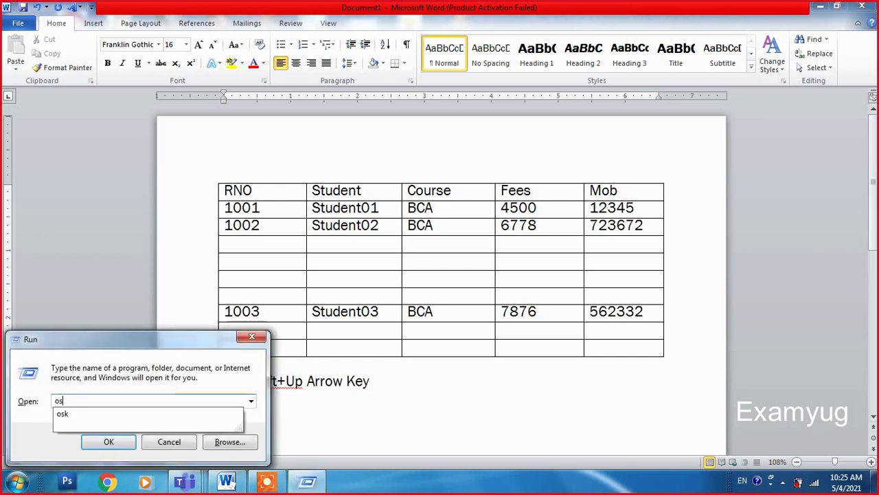
key("Return")
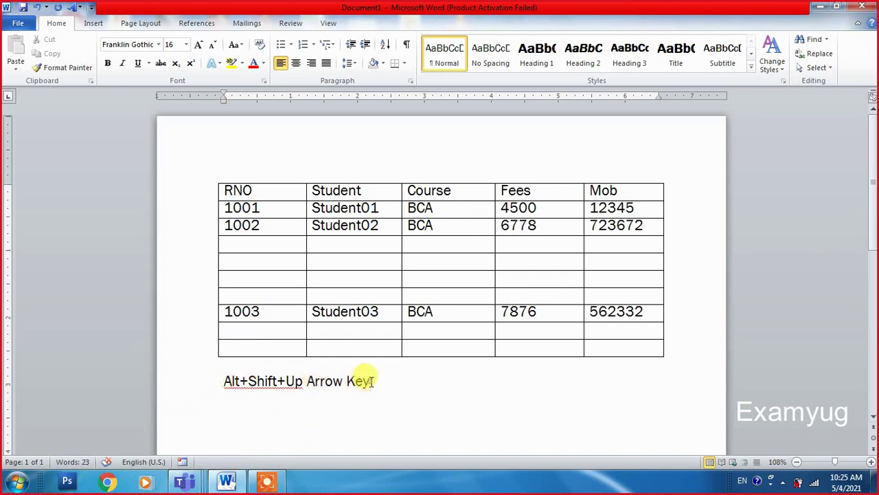
left_click_drag(364, 382, 228, 381)
left_click(430, 382)
left_click_drag(422, 382, 249, 382)
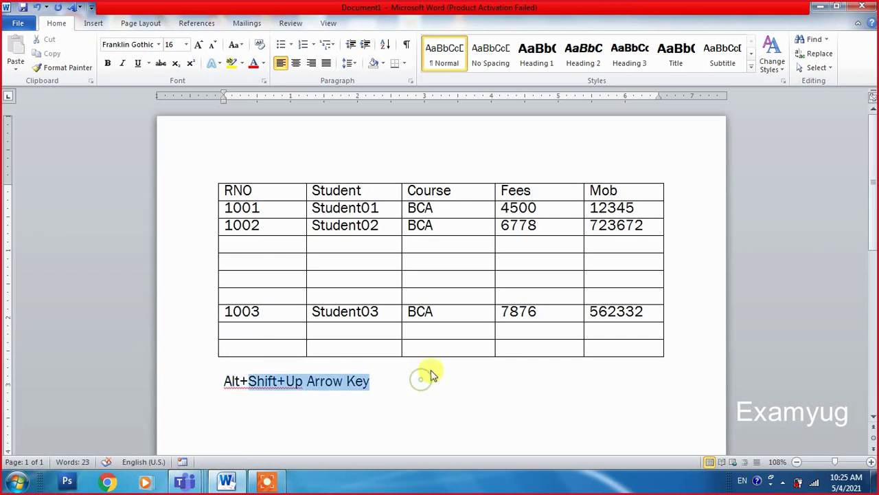
left_click(425, 371)
left_click(331, 378)
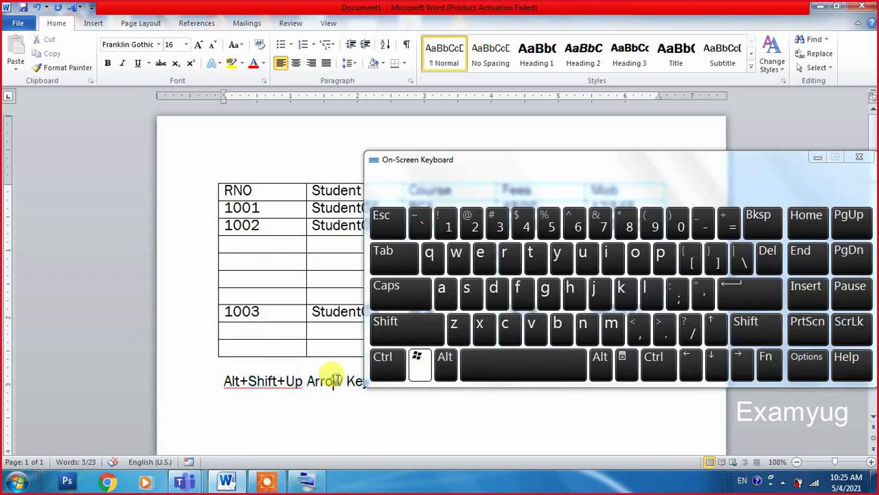
Step: Using the On-Screen Keyboard, placed clear of the 1003 record, move that record up four rows to directly below the 1002 record
left_click_drag(455, 165, 399, 351)
left_click_drag(651, 312, 112, 307)
left_click_drag(458, 349, 501, 70)
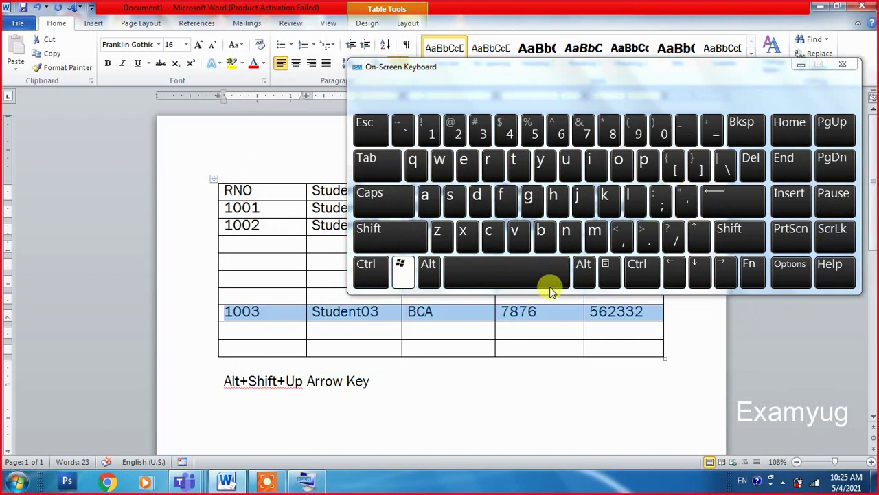
left_click(427, 275)
left_click(416, 241)
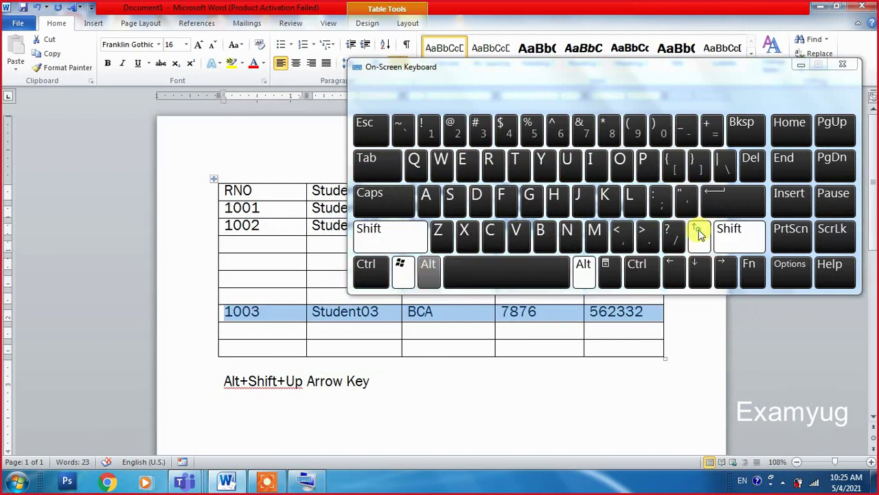
left_click(699, 234)
left_click(700, 234)
left_click(700, 234)
left_click(699, 234)
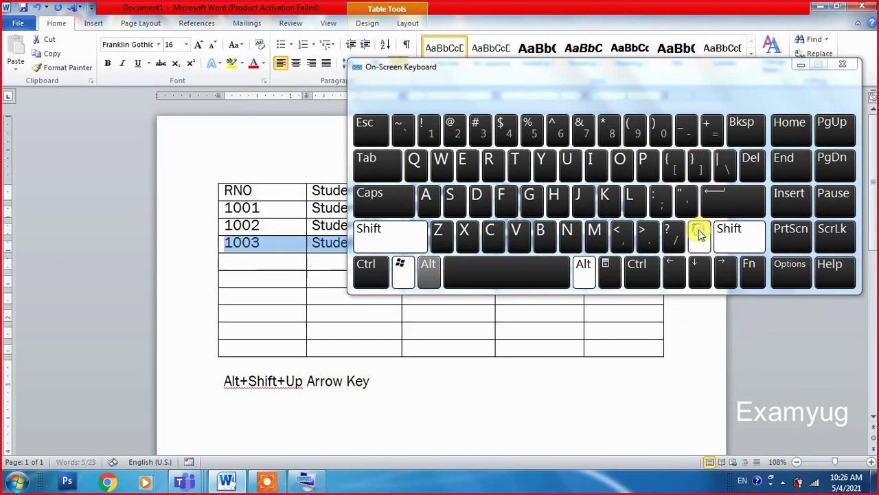
Step: Move the 1003 record down to the table's last row using the On-Screen Keyboard
left_click(440, 268)
left_click(428, 266)
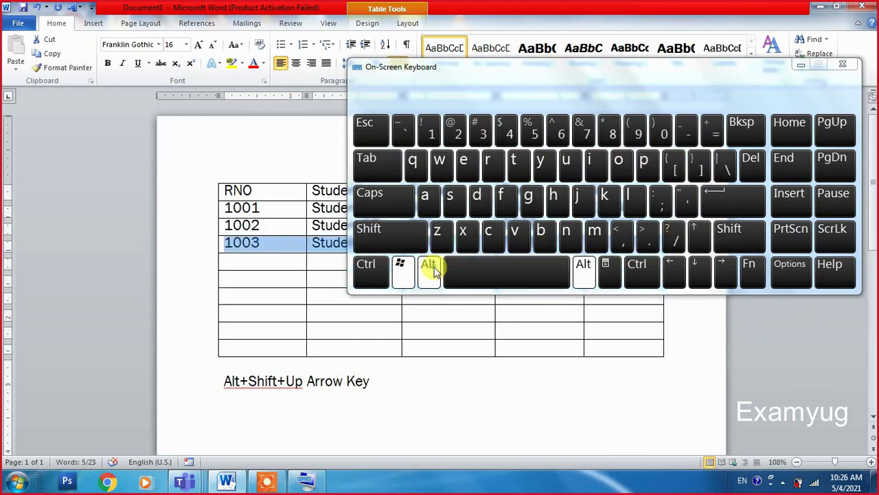
left_click(412, 241)
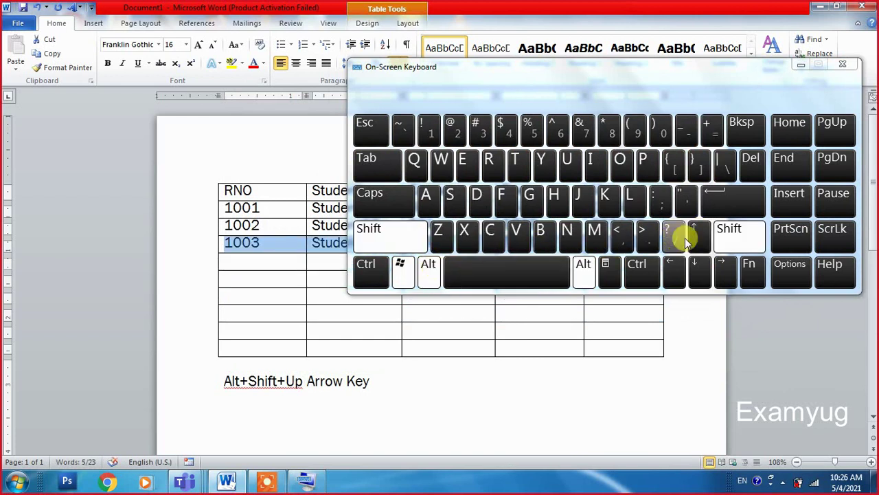
left_click(698, 268)
left_click(697, 268)
left_click(695, 268)
left_click(696, 268)
left_click(695, 268)
left_click(693, 267)
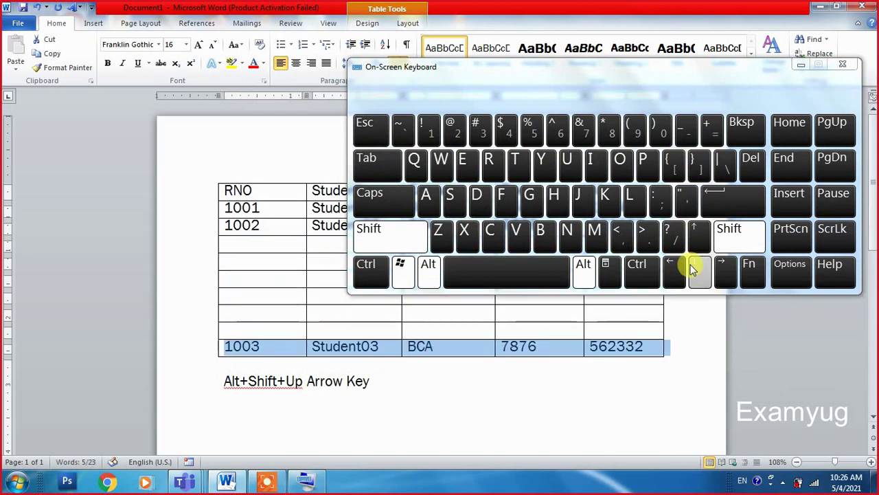
Step: Close the On-Screen Keyboard and move the 1003 record back up to directly below the 1002 record
left_click(842, 64)
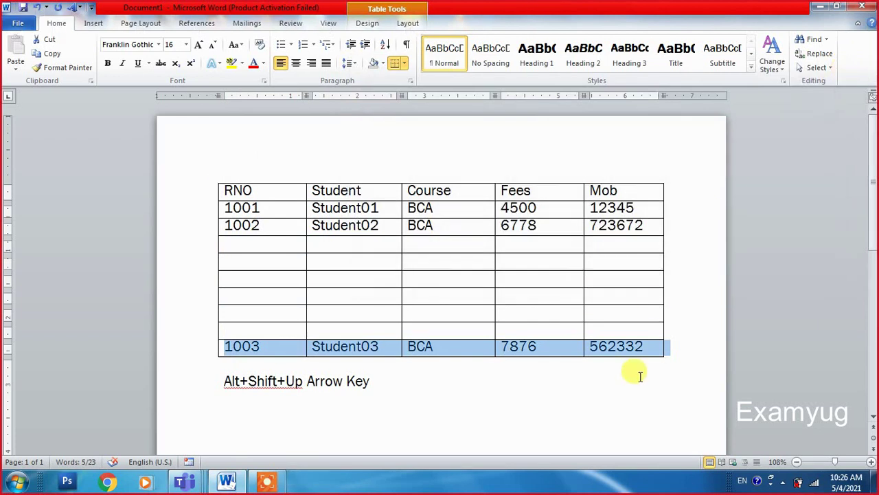
key("alt+shift+Up")
key("alt+shift+Up")
key("alt+shift+Up")
key("alt+shift+Up")
key("alt+shift+Up")
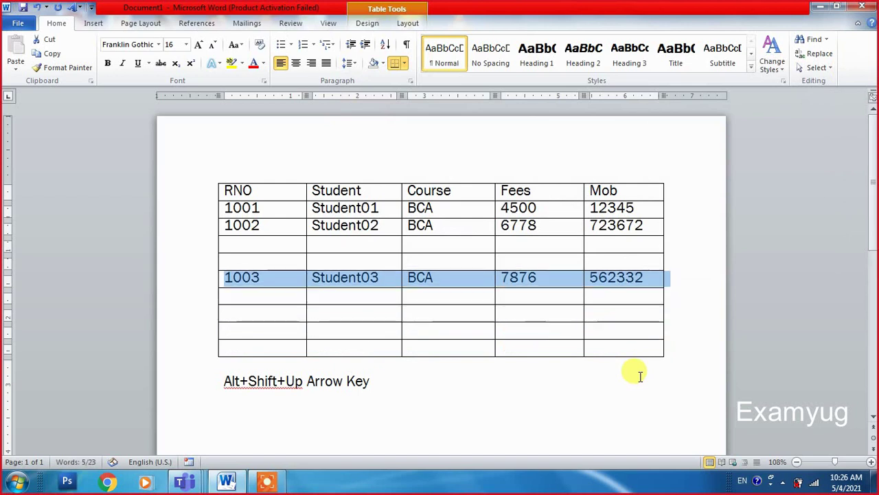
key("alt+shift+Up")
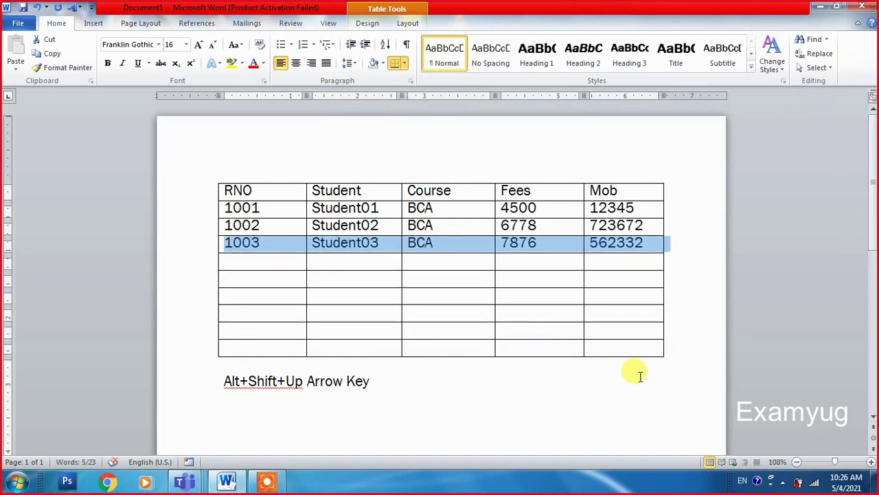
Step: Move the 1003 record down through the empty rows and back up below the 1002 record, twice
key("alt+shift+Down")
key("alt+shift+Down")
key("alt+shift+Down")
key("alt+shift+Down")
key("alt+shift+Down")
key("alt+shift+Down")
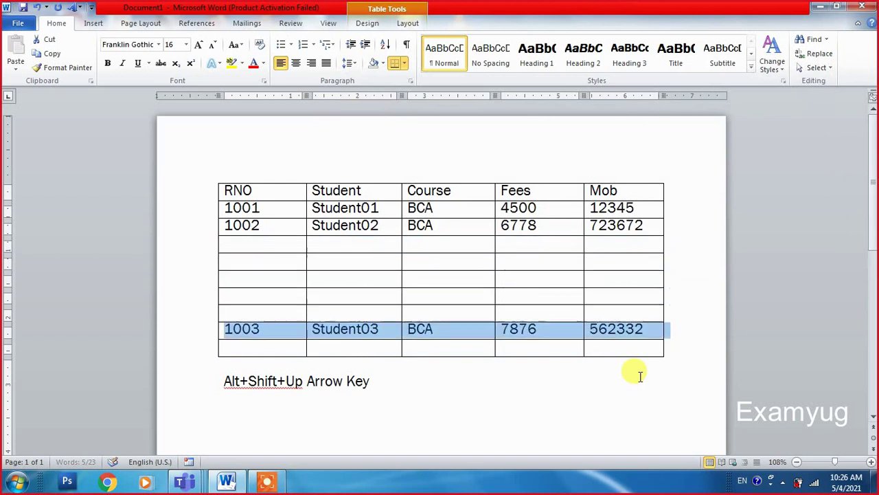
key("alt+shift+Up")
key("alt+shift+Up")
key("alt+shift+Up")
key("alt+shift+Up")
key("alt+shift+Up")
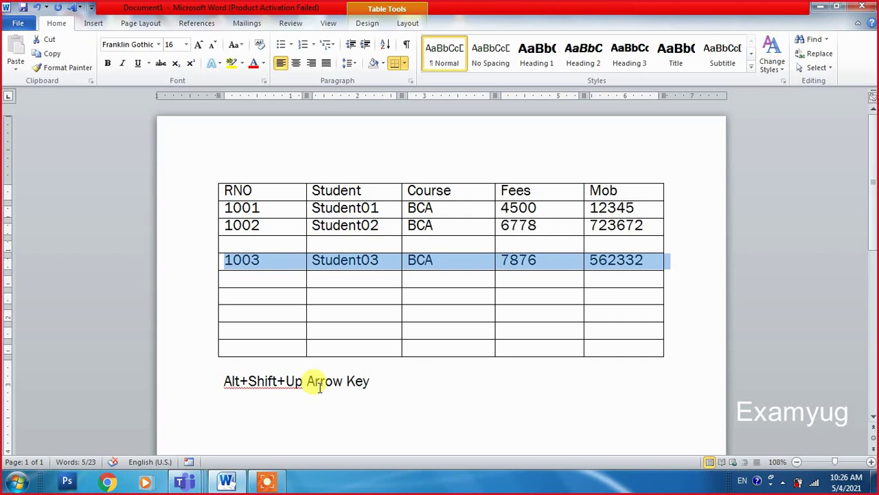
key("alt+shift+Up")
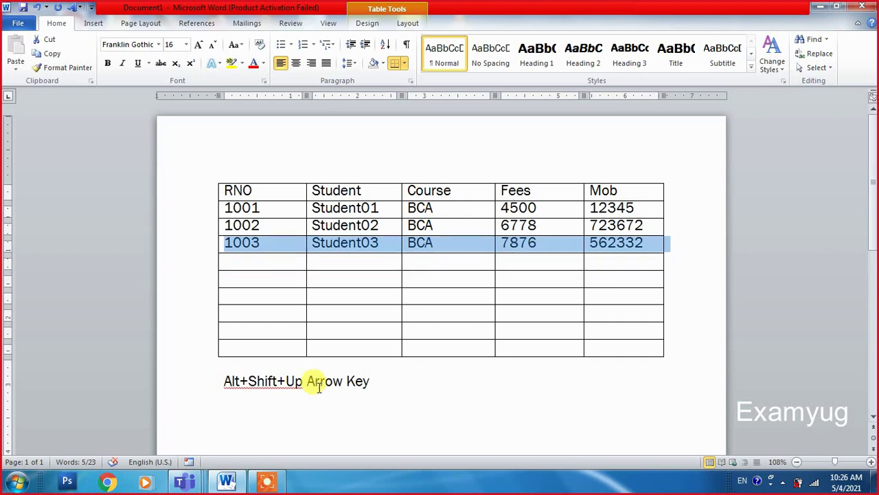
key("alt+shift+Down")
key("alt+shift+Down")
key("alt+shift+Down")
key("alt+shift+Down")
key("alt+shift+Down")
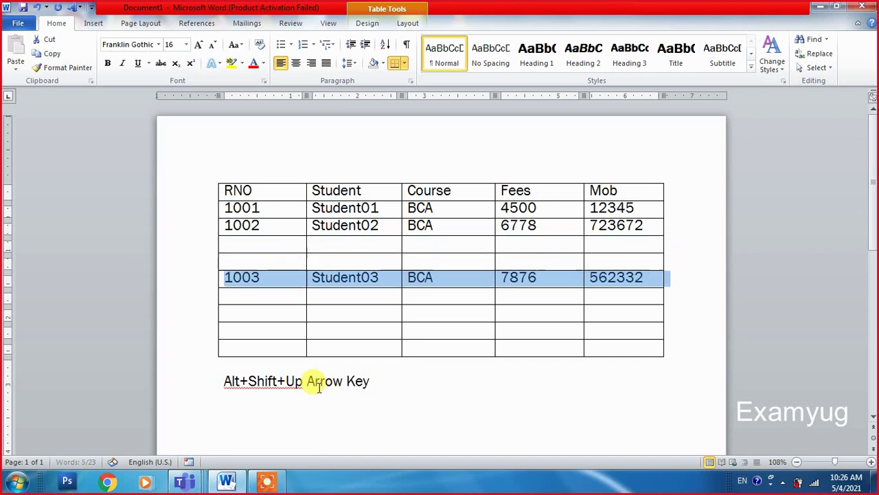
key("alt+shift+Up")
key("alt+shift+Up")
key("alt+shift+Up")
key("alt+shift+Up")
key("alt+shift+Up")
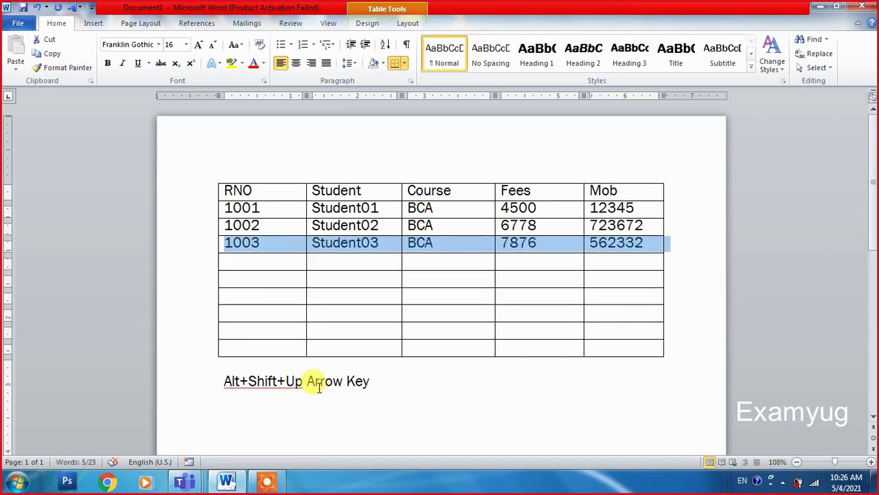
Step: Fill the RNO cells of the six empty rows with 4234234, 234, 23, 423, 423 and 423
left_click(267, 261)
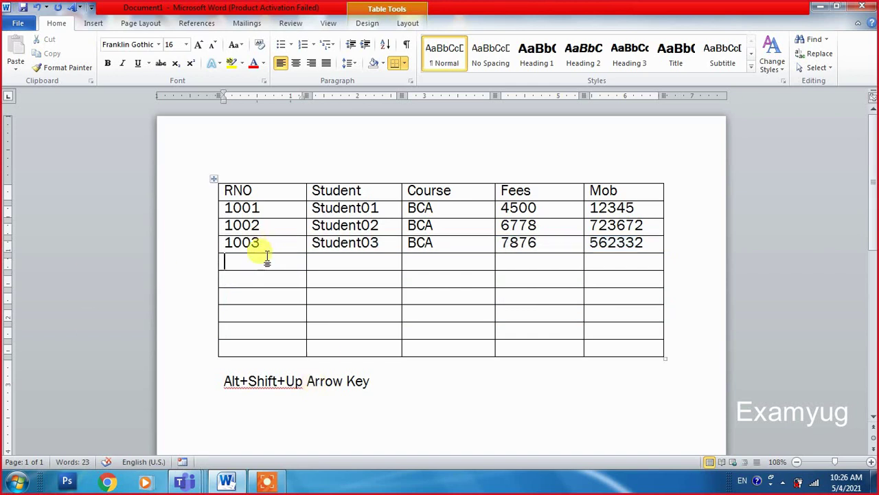
type("4234234")
key("Down")
type("234")
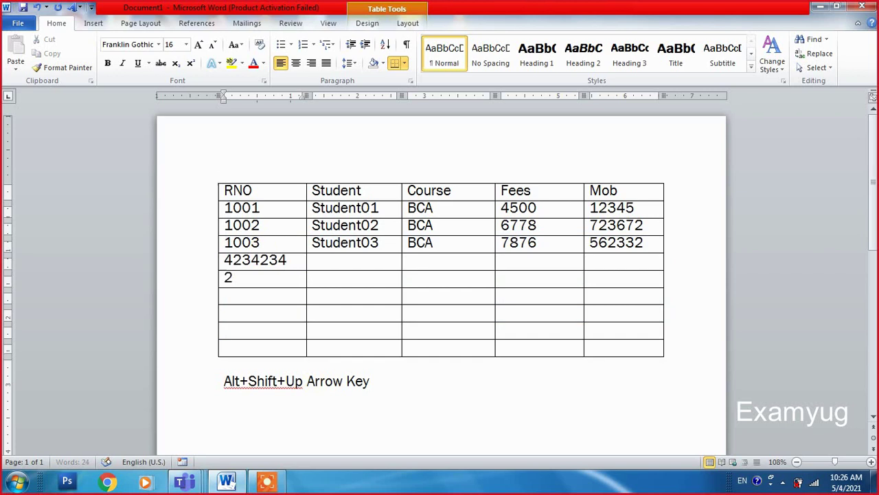
key("Down")
type("23")
key("Down")
type("423")
key("Down")
type("423")
key("Down")
type("423")
key("Down")
type("4")
key("BackSpace")
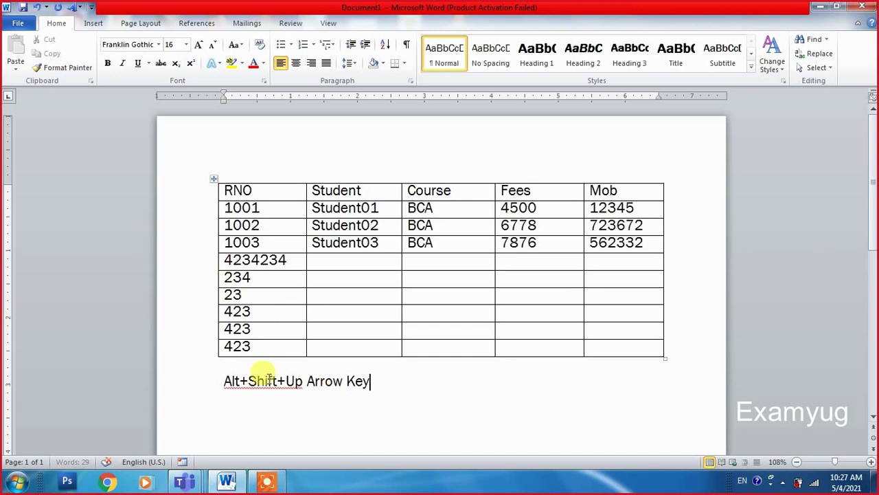
Step: Delete the shortcut note beneath the table
left_click_drag(399, 378, 93, 389)
key("BackSpace")
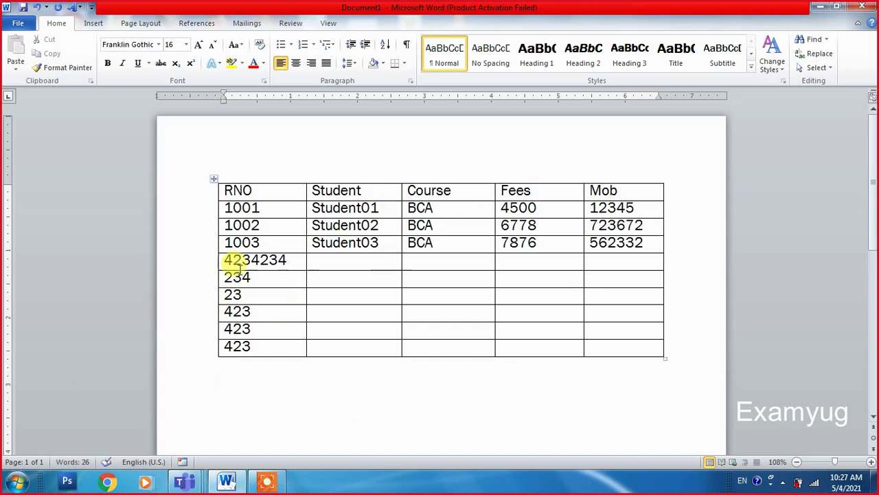
Step: Split the table below the 1003 record so the six placeholder rows form a separate table, with extra space between the two tables
left_click_drag(229, 263, 654, 351)
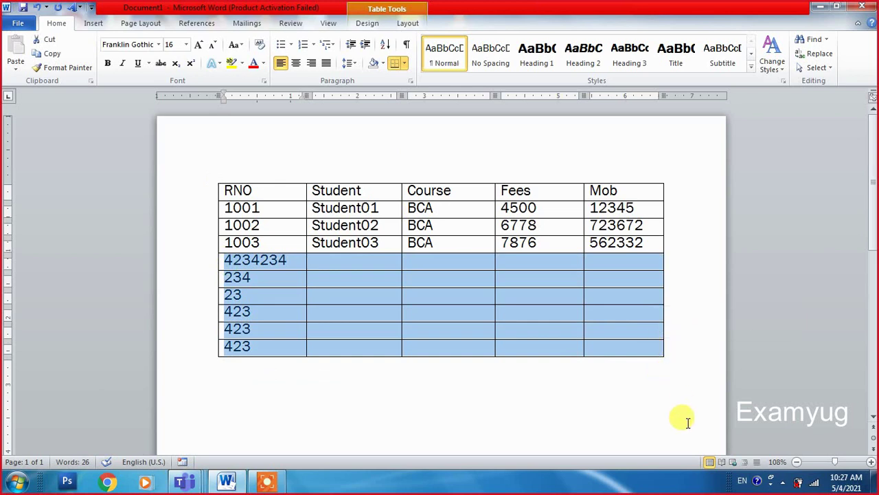
key("ctrl+shift+Return")
key("ctrl+shift+Return")
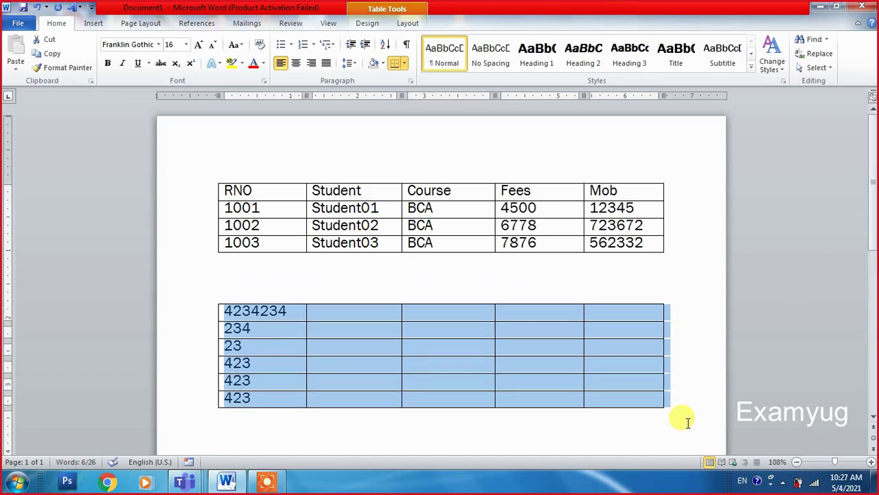
Step: Select the placeholder table and the student table one after the other to check that they are separate
left_click(450, 336)
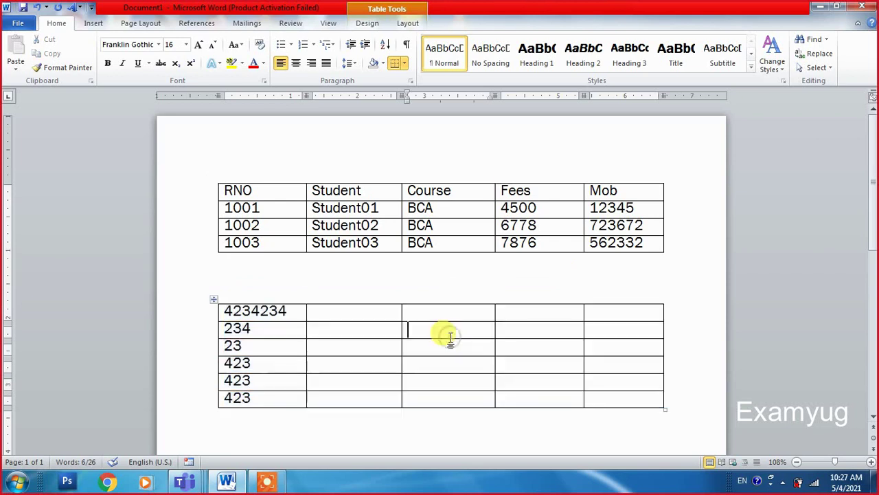
left_click(213, 299)
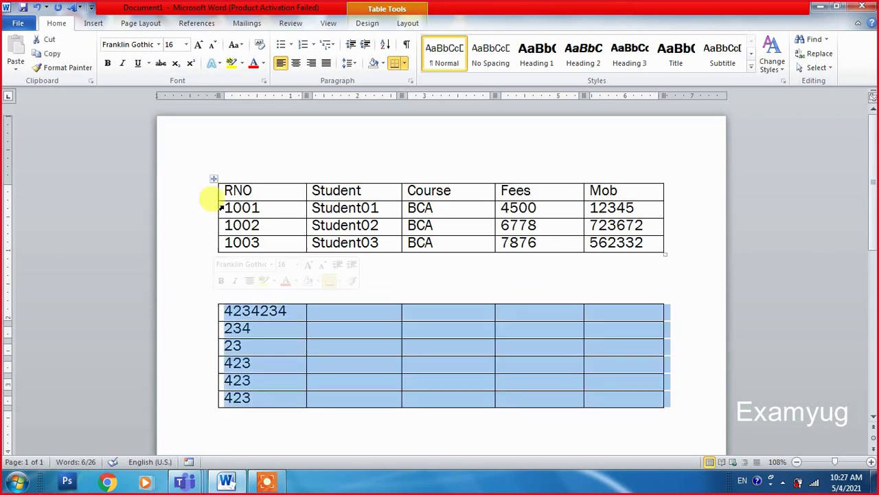
left_click(214, 180)
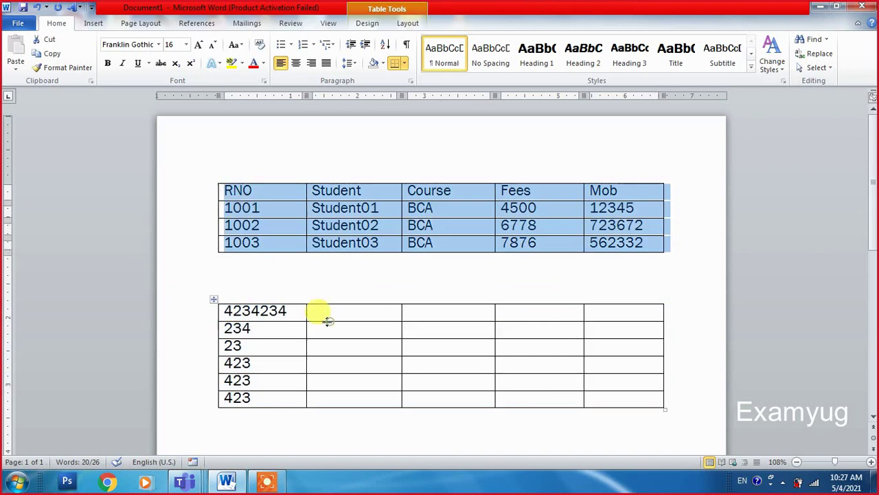
left_click(269, 311)
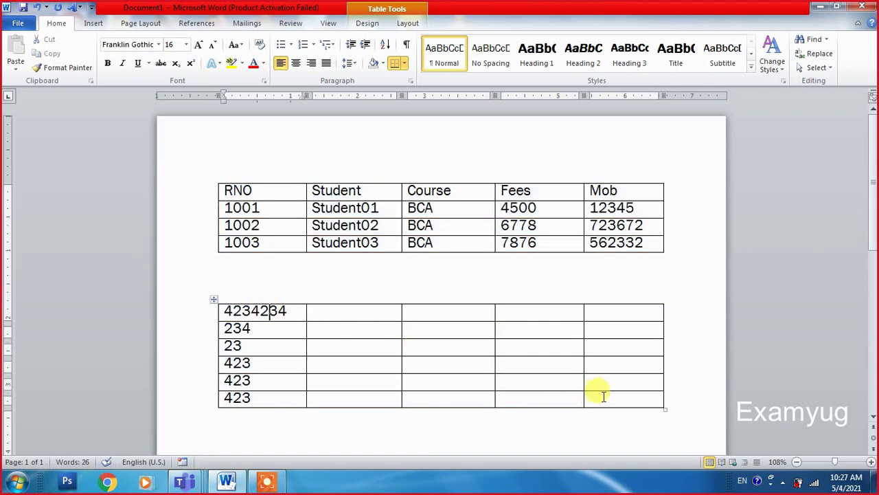
Step: Select the six placeholder rows and move them up to rejoin the student table below the 1003 record
left_click_drag(593, 395, 212, 308)
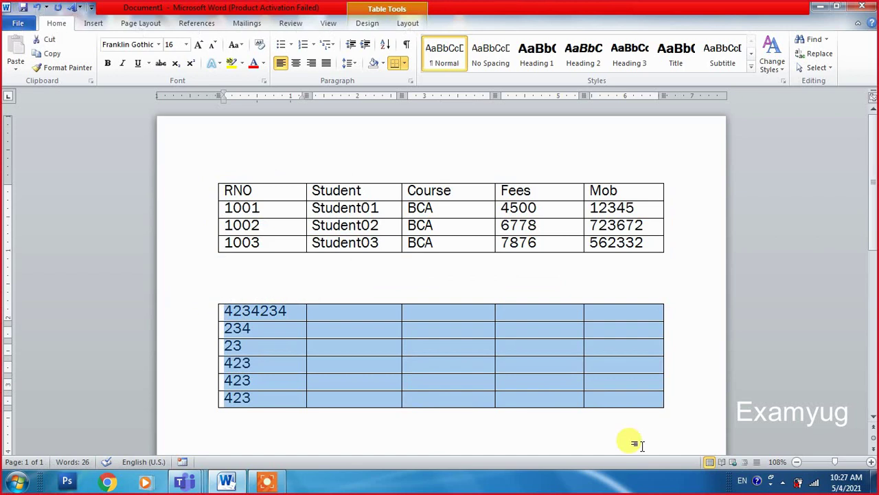
key("alt+shift+Up")
key("alt+shift+Up")
key("alt+shift+Up")
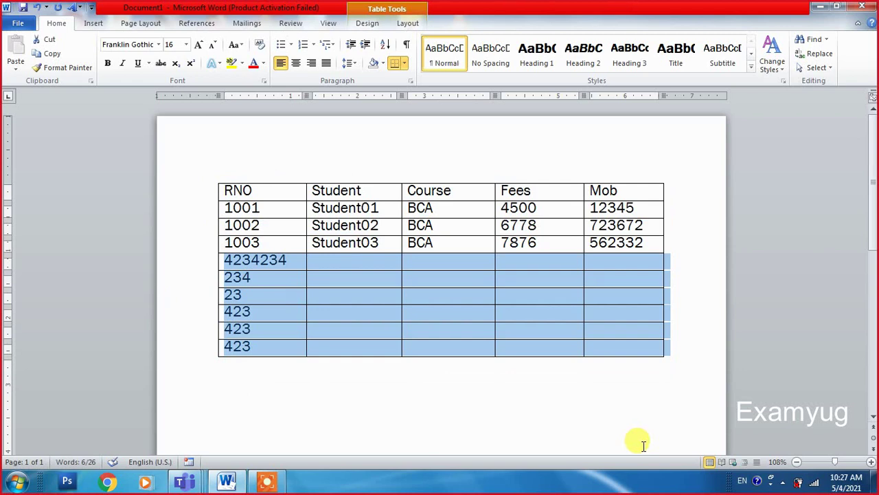
Step: Move the six placeholder rows down out of the student table and back up below the 1003 record
key("alt+shift+Down")
key("alt+shift+Down")
key("alt+shift+Down")
key("alt+shift+Down")
key("alt+shift+Down")
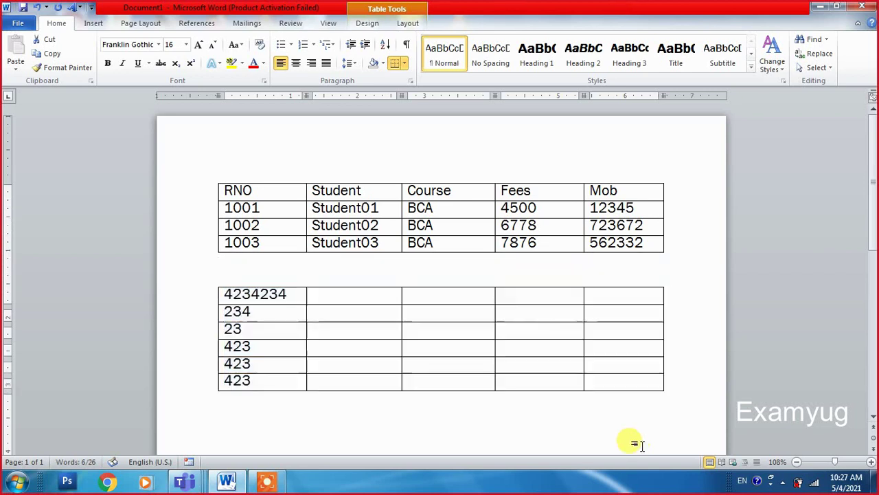
key("alt+shift+Up")
key("alt+shift+Up")
key("alt+shift+Up")
key("alt+shift+Up")
key("alt+shift+Up")
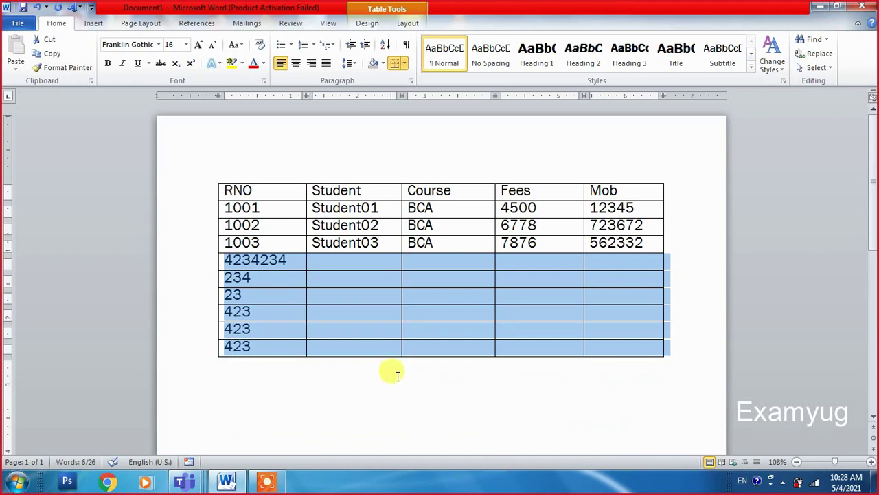
left_click(379, 365)
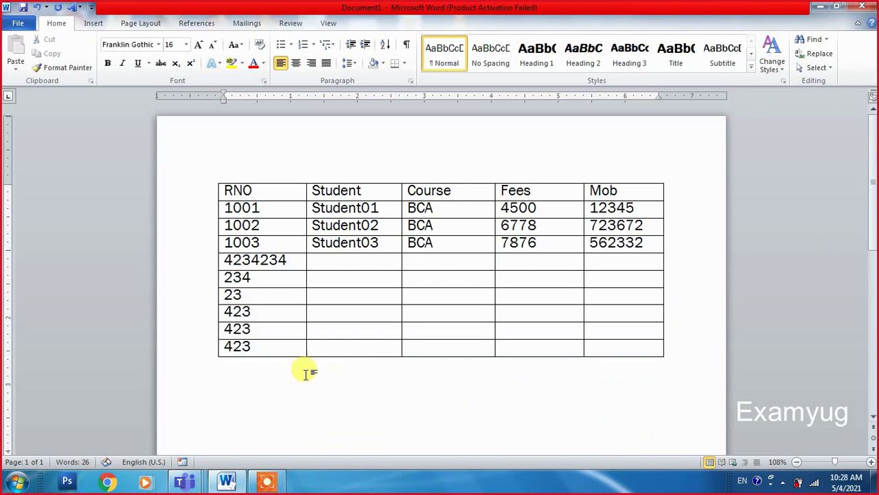
Step: Split the table above the 4234234 row and add two more blank lines between the two tables
left_click_drag(228, 257, 614, 256)
left_click(615, 259)
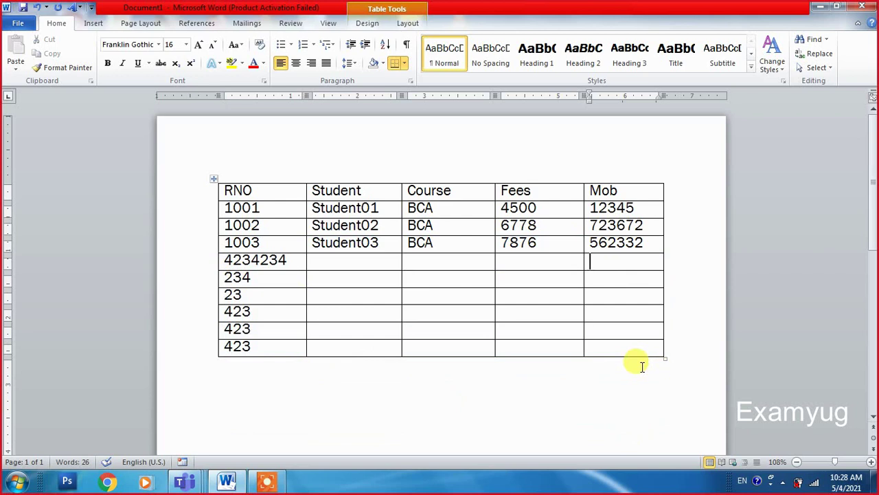
key("ctrl+shift+Return")
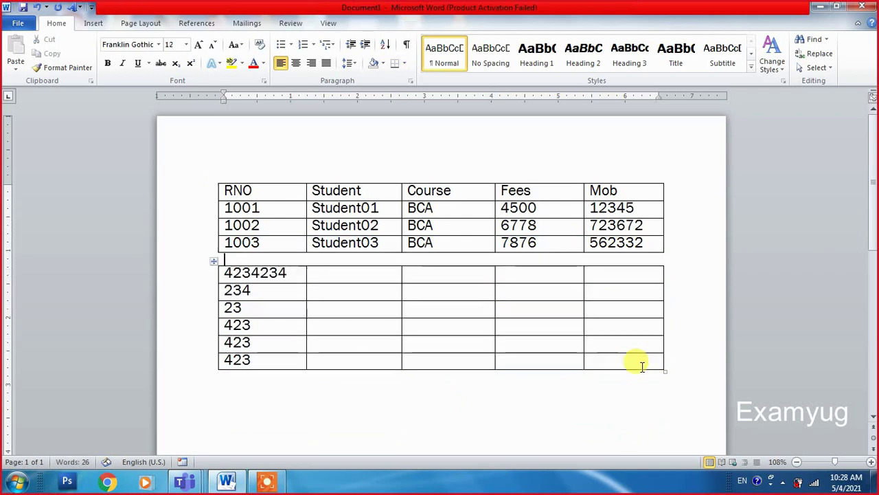
key("Return")
key("Return")
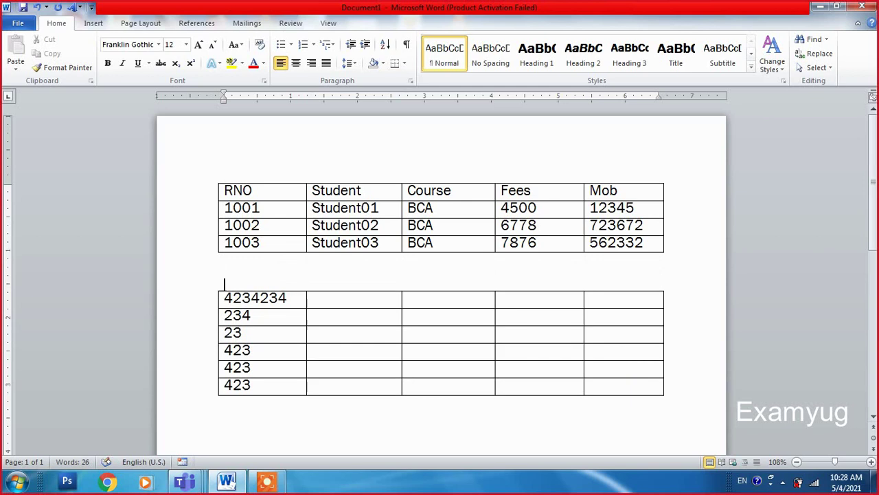
Step: Split the placeholder table below the 4234234 row and send the remaining rows to the next page with a page break
left_click(657, 317)
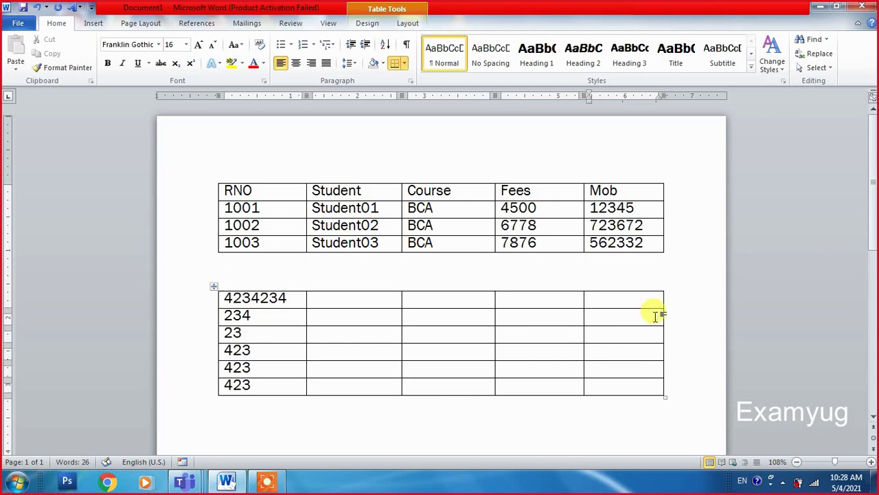
key("ctrl+shift+Return")
key("ctrl+Return")
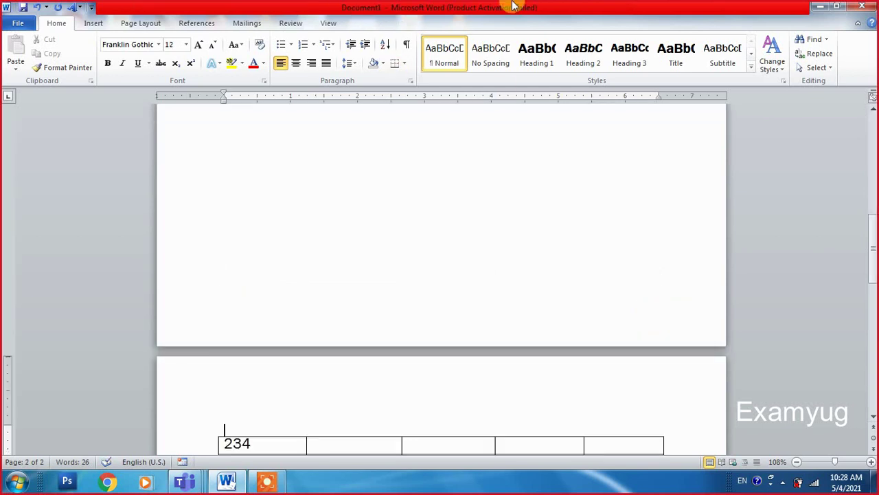
key("ctrl+z")
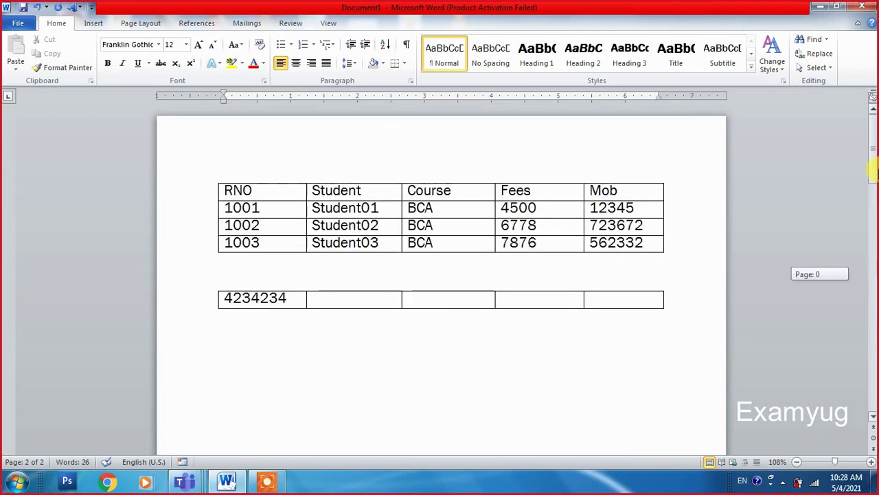
Step: Split the student table above the 1002 record
left_click(658, 222)
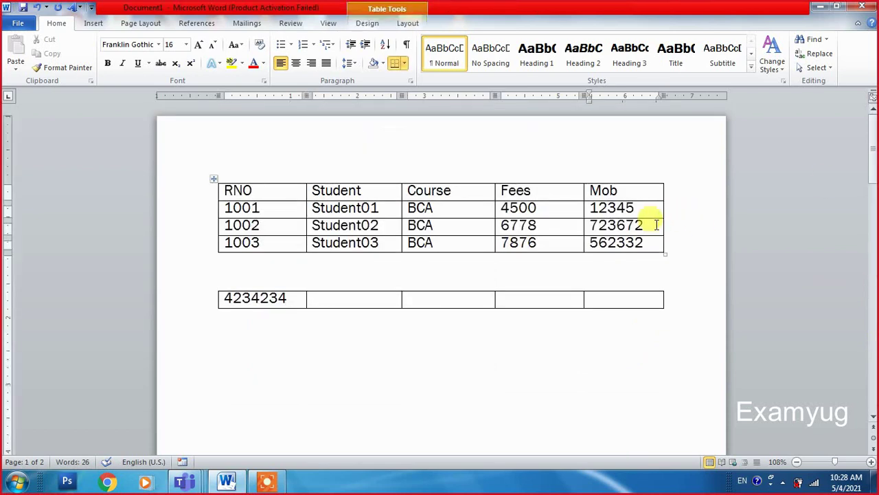
key("ctrl+shift+Return")
Step: Write the note "Ctrl+Shift+Enter" beneath the 4234234 row
left_click(362, 385)
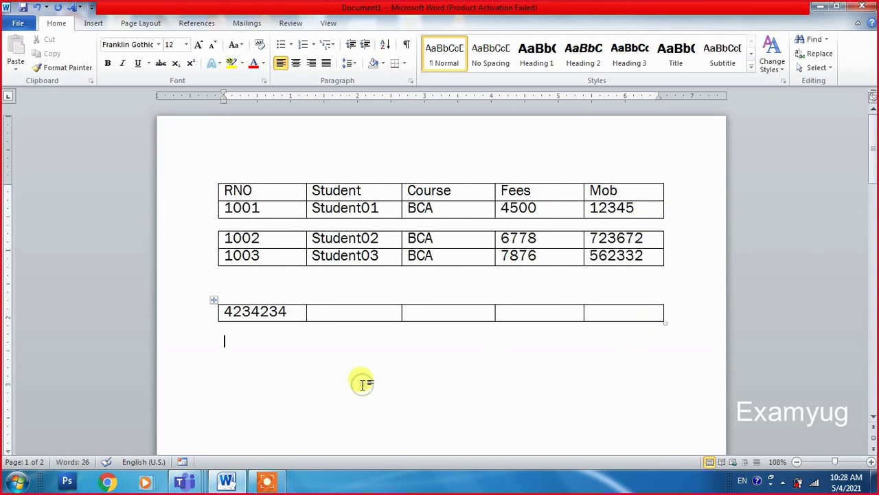
type("Ctrl")
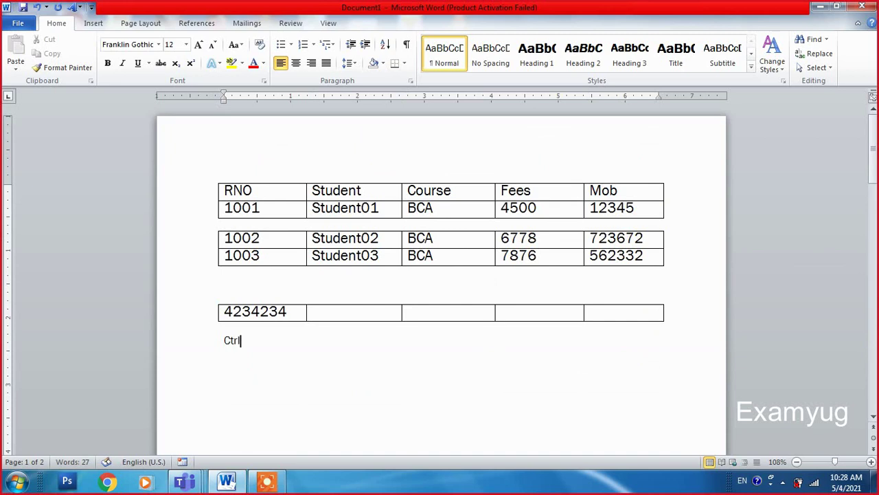
type("Shift+Enter")
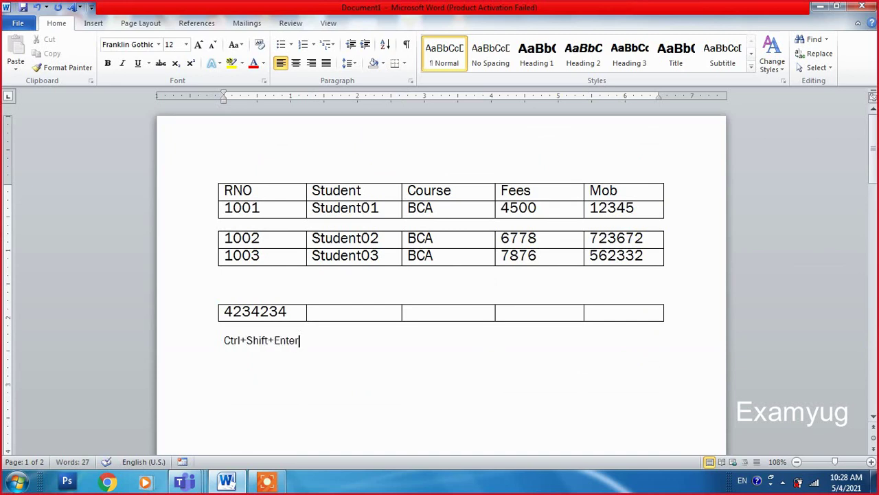
Step: Enlarge the Ctrl+Shift+Enter note to a large heading-like font size
key("shift+Home")
key("ctrl+shift+period")
key("ctrl+shift+period")
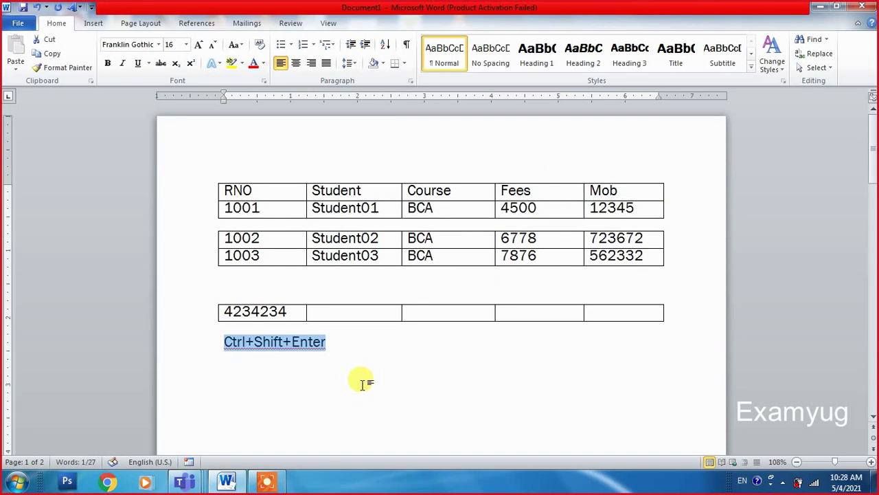
key("ctrl+shift+period")
key("ctrl+shift+period")
key("ctrl+shift+period")
key("ctrl+shift+period")
key("ctrl+shift+period")
key("ctrl+shift+period")
key("ctrl+shift+period")
key("ctrl+shift+period")
key("ctrl+shift+period")
key("ctrl+shift+comma")
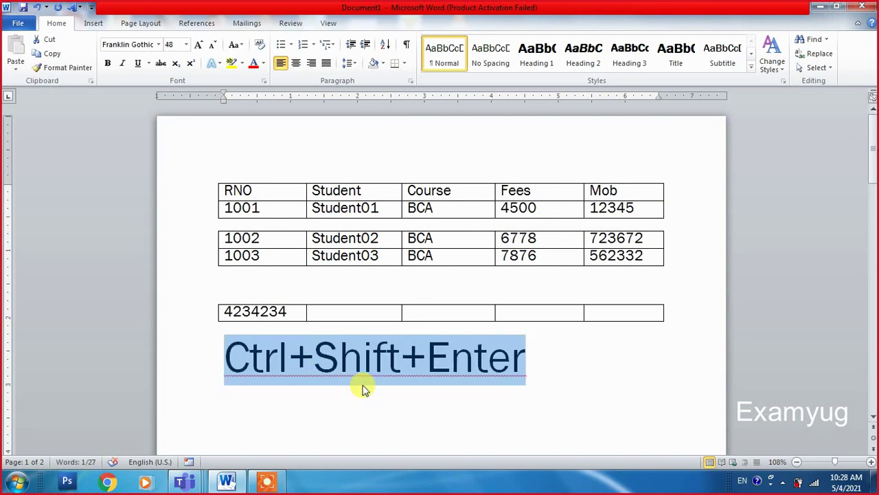
key("ctrl+shift+comma")
Step: Add the line "Table Break" below the Ctrl+Shift+Enter note and set its font size to 22
key("End")
key("Return")
type("Table Break")
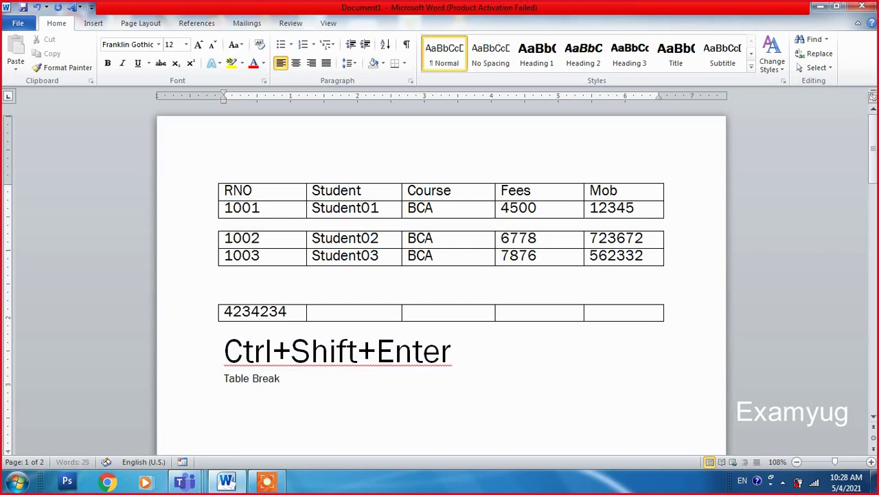
key("shift+Home")
key("ctrl+shift+period")
key("ctrl+shift+period")
key("ctrl+shift+period")
key("ctrl+shift+period")
key("ctrl+shift+period")
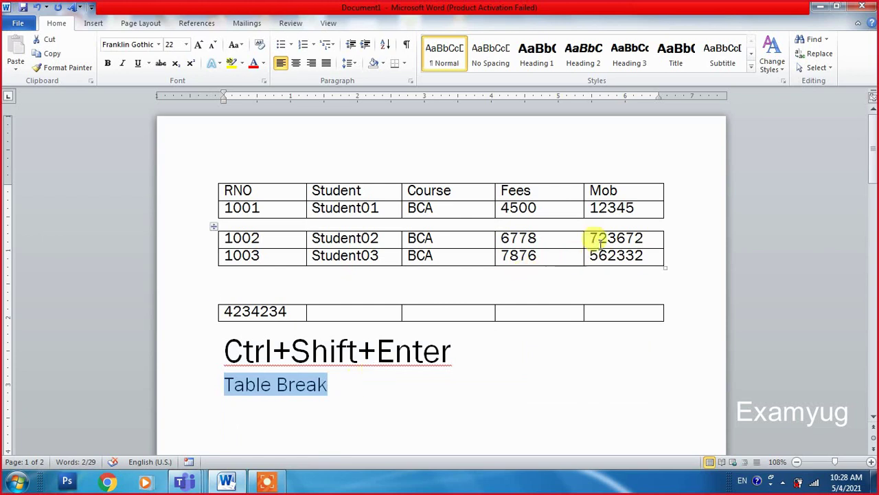
Step: Add a blank line above the 1002 record and split the 1003 record into its own table with an extra blank line above it
left_click(650, 239)
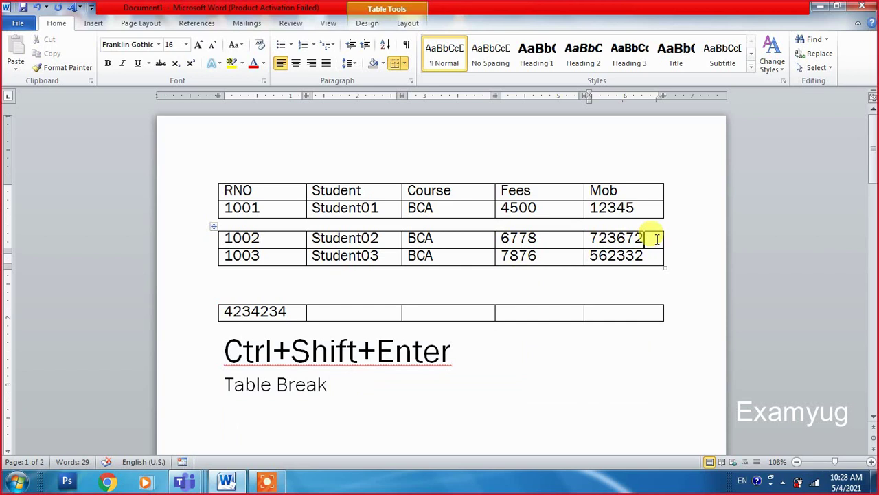
key("ctrl+shift+Return")
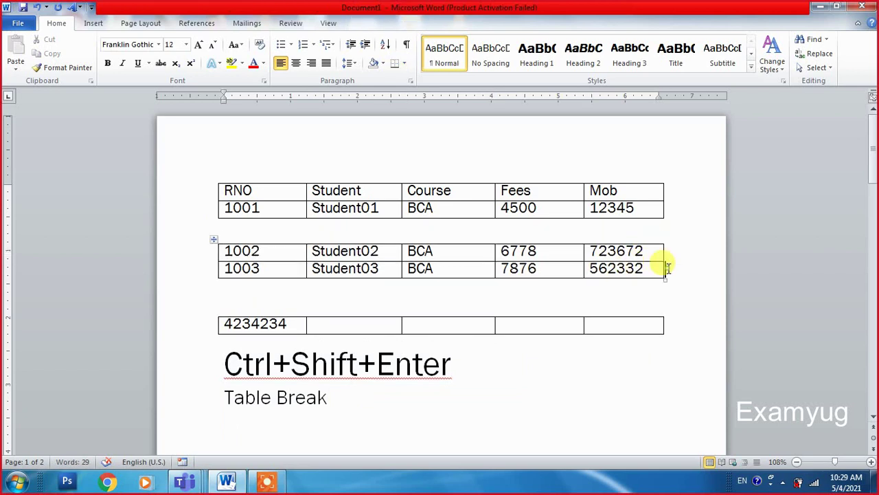
left_click(654, 268)
key("ctrl+shift+Return")
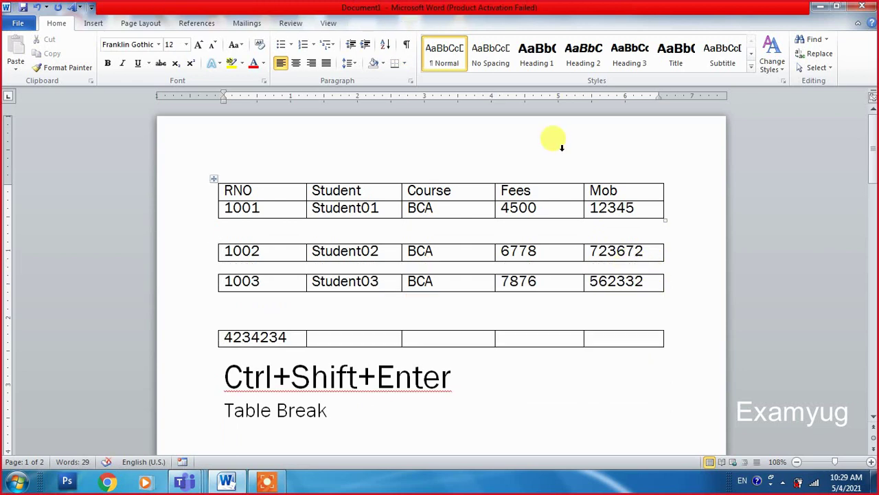
key("Return")
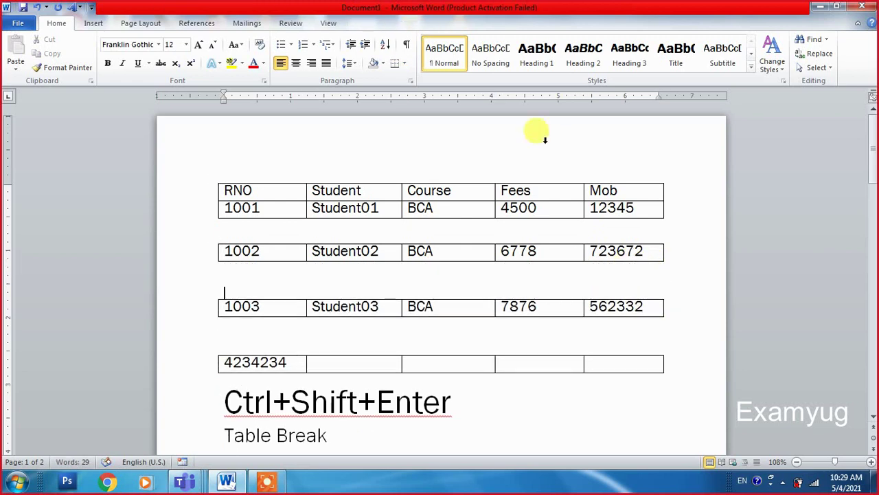
Step: Move the 1003 record up to rejoin the 1002 record, and move both rows up into the student table below 1001
left_click_drag(648, 307, 210, 298)
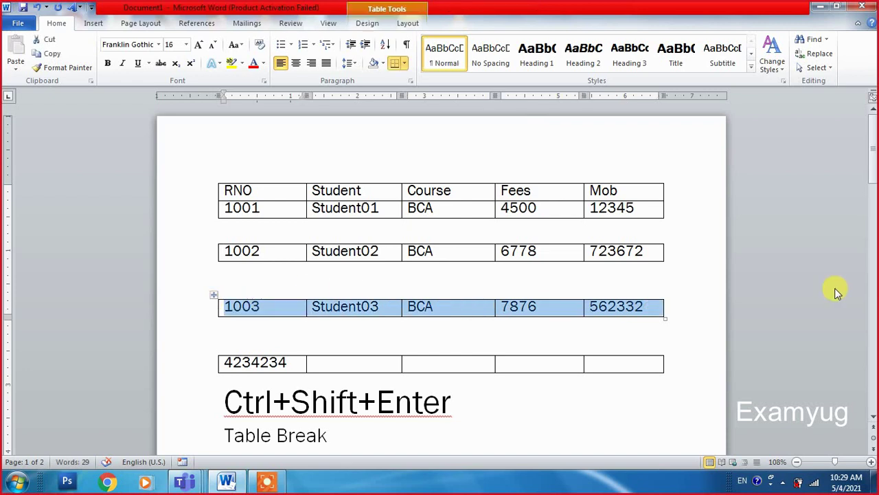
key("alt+shift+Up")
key("alt+shift+Up")
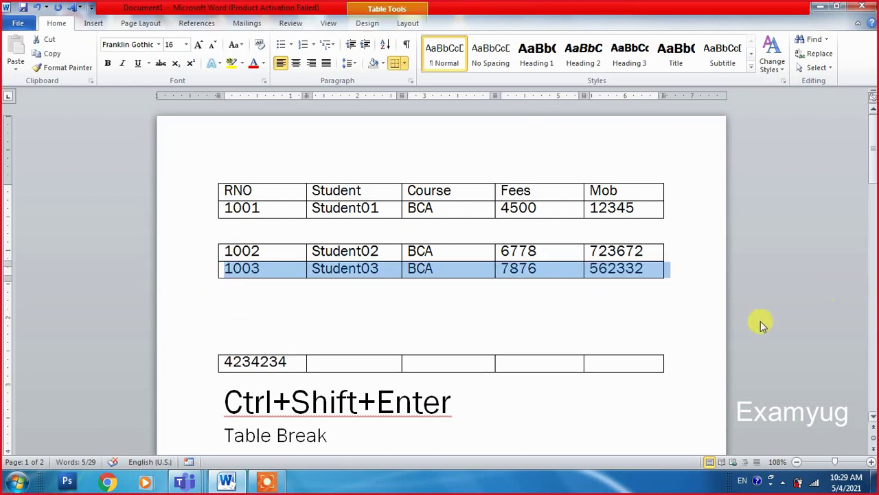
left_click(642, 303)
left_click_drag(648, 271, 218, 245)
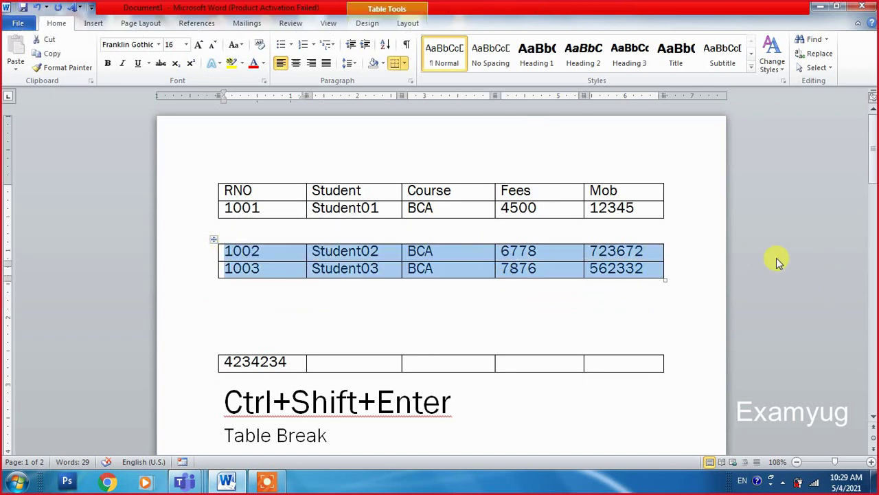
key("ctrl+z")
Step: Move the 4234234 row up to rejoin the student table below the 1003 record
left_click_drag(608, 364, 269, 366)
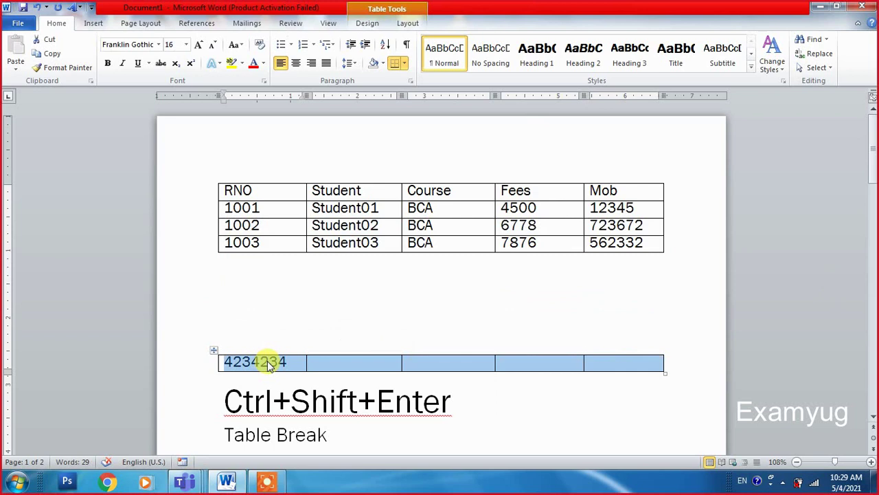
key("alt+shift+Up")
key("alt+shift+Up")
key("alt+shift+Up")
key("alt+shift+Up")
key("alt+shift+Up")
key("alt+shift+Up")
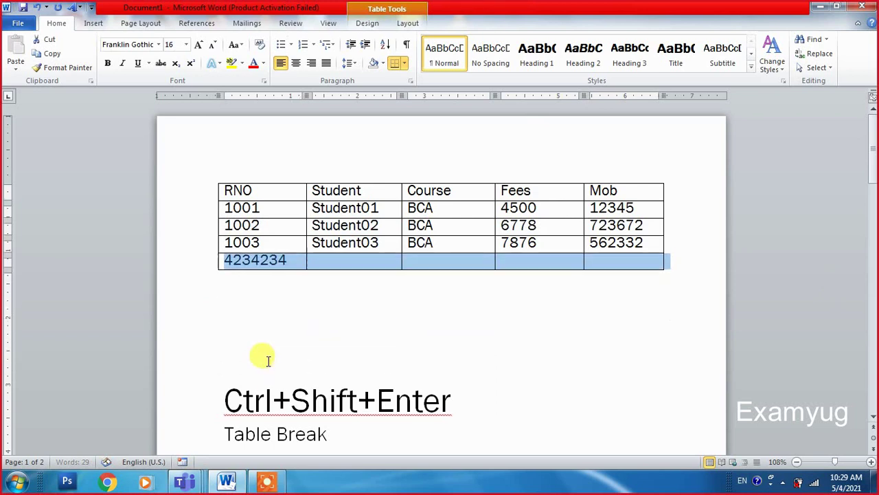
left_click(448, 379)
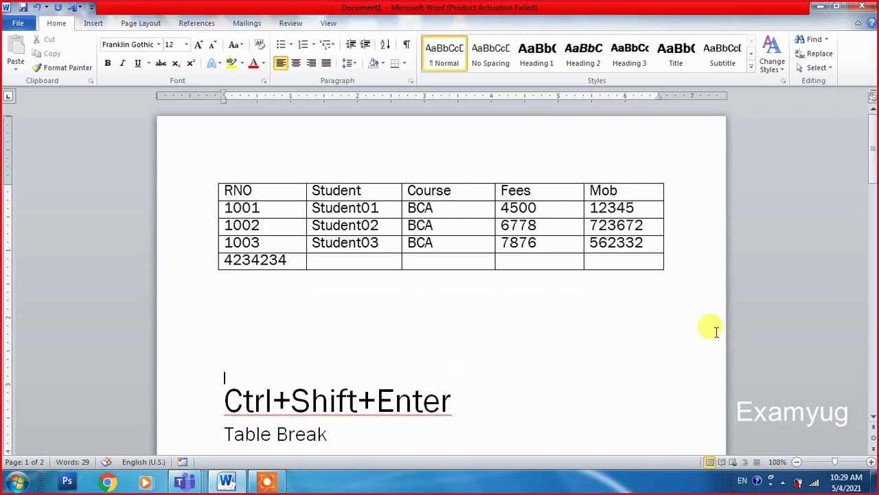
Step: Delete everything below the student table, including the Ctrl+Shift+Enter and Table Break notes and the leftover placeholder rows
left_click(331, 317)
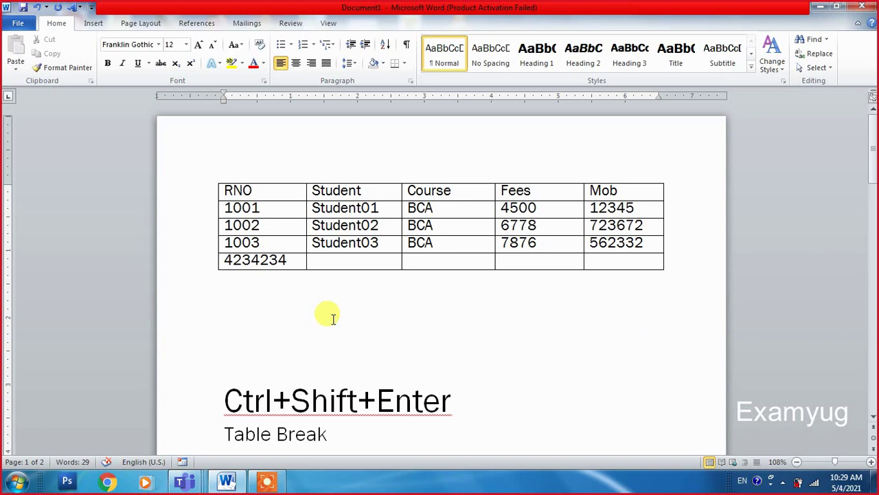
key("shift+Down")
key("shift+Down")
key("shift+Down")
key("shift+Down")
key("shift+Down")
key("shift+Down")
key("shift+Down")
key("shift+Down")
key("shift+Down")
key("shift+Down")
key("Delete")
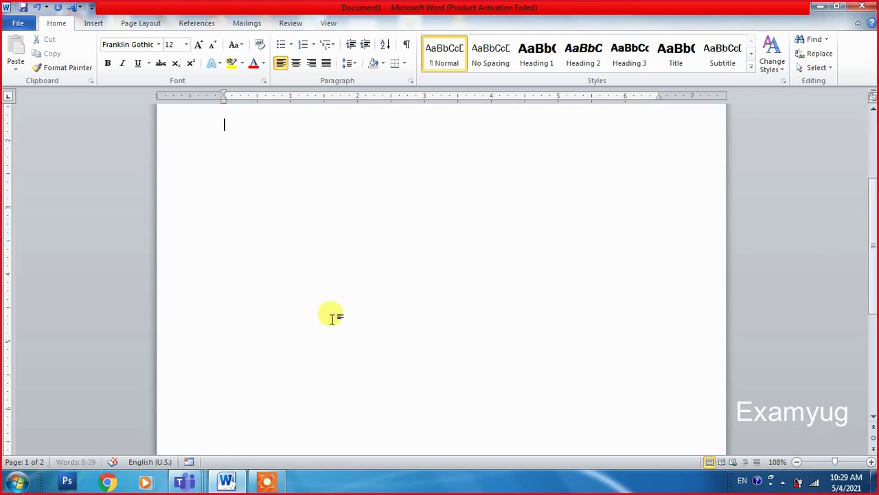
Step: Start a numbered list below the student table with the font size set to 20
key("ctrl+z")
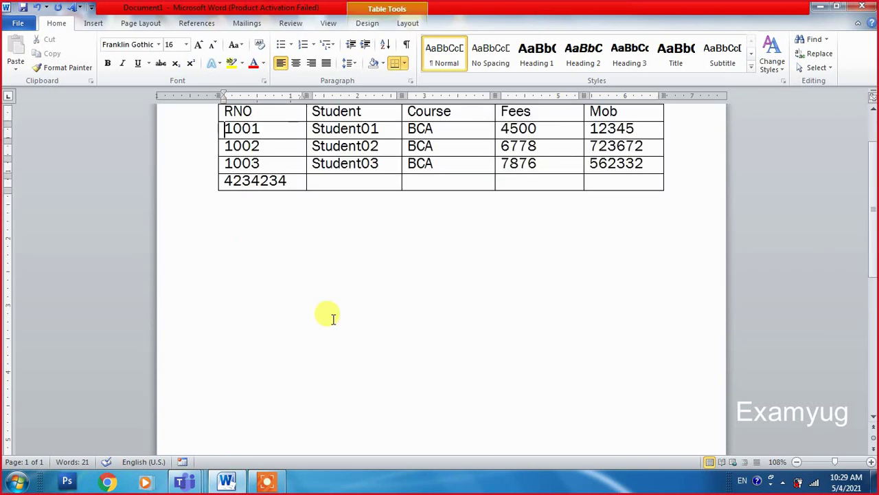
key("Down")
key("Down")
type("1.")
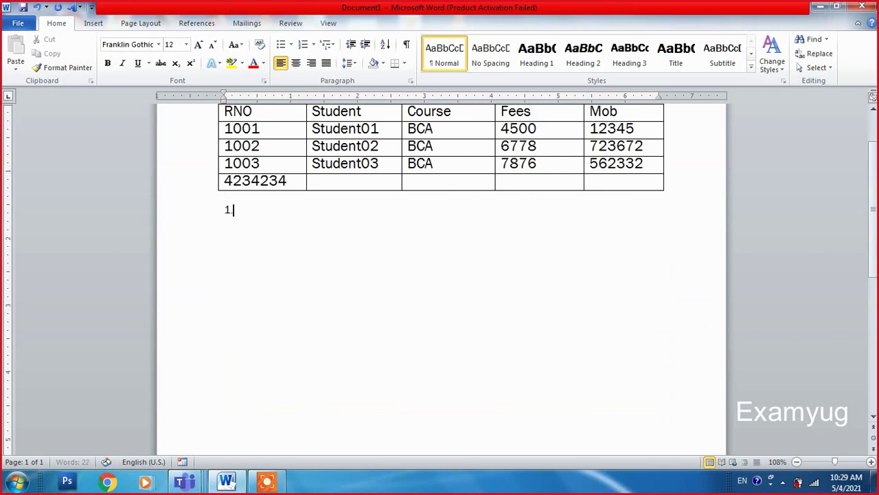
key("ctrl+shift+period")
key("ctrl+shift+period")
key("ctrl+shift+period")
key("ctrl+shift+period")
key("Down")
key("Up")
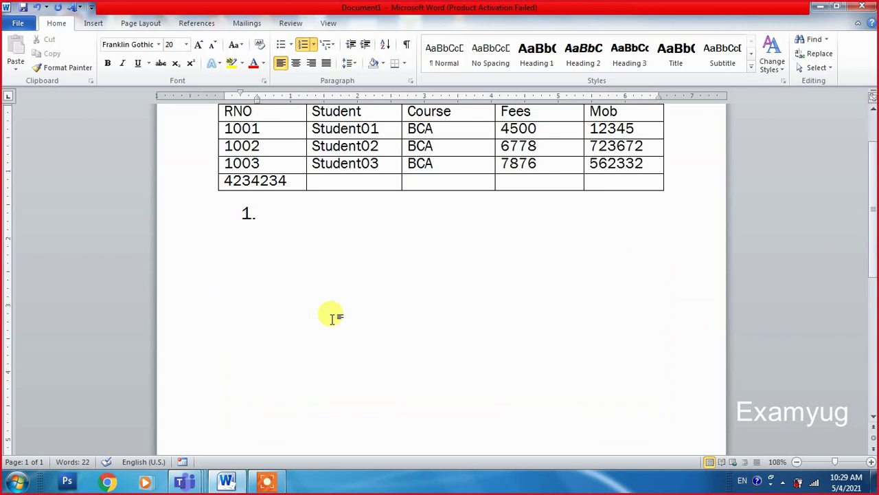
Step: Write the first list item as "Alt+shift+Up arrow key" followed by the description "Move Row up Side"
type("SAI")
key("BackSpace")
key("BackSpace")
key("BackSpace")
type("AIt+shit")
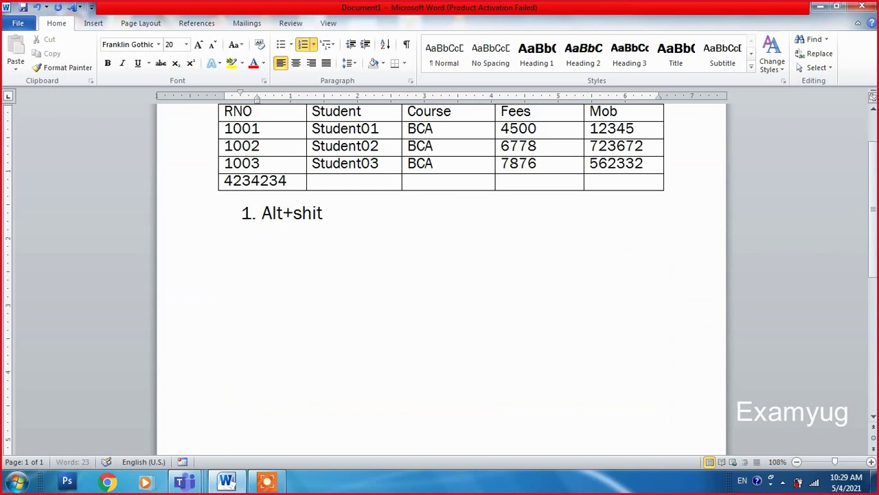
key("BackSpace")
type("ft+Up arrow key")
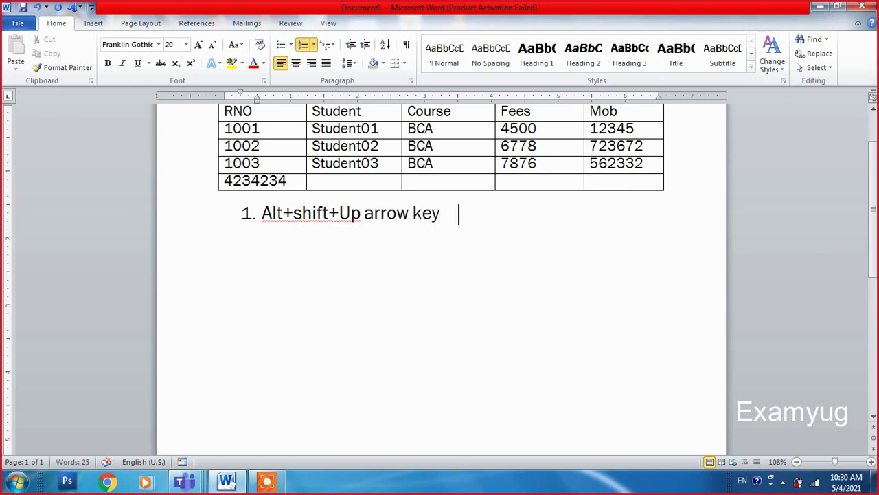
type("Move Row up dise")
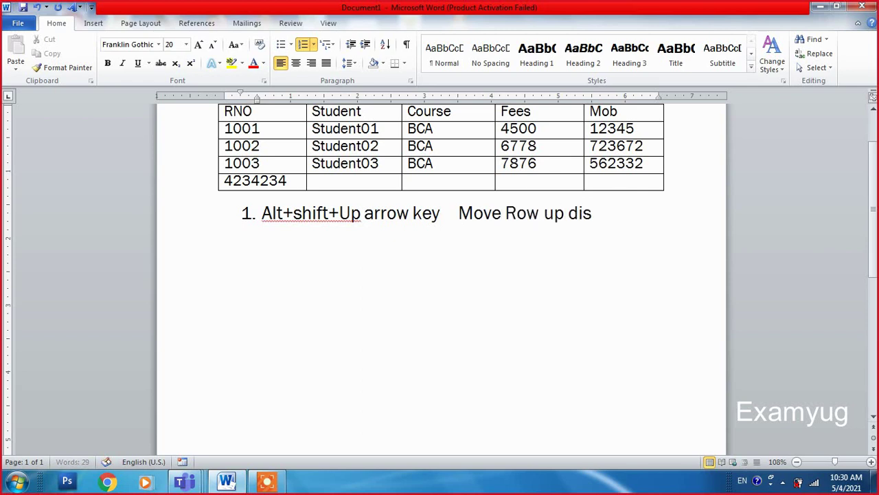
key("BackSpace")
key("BackSpace")
type("Side")
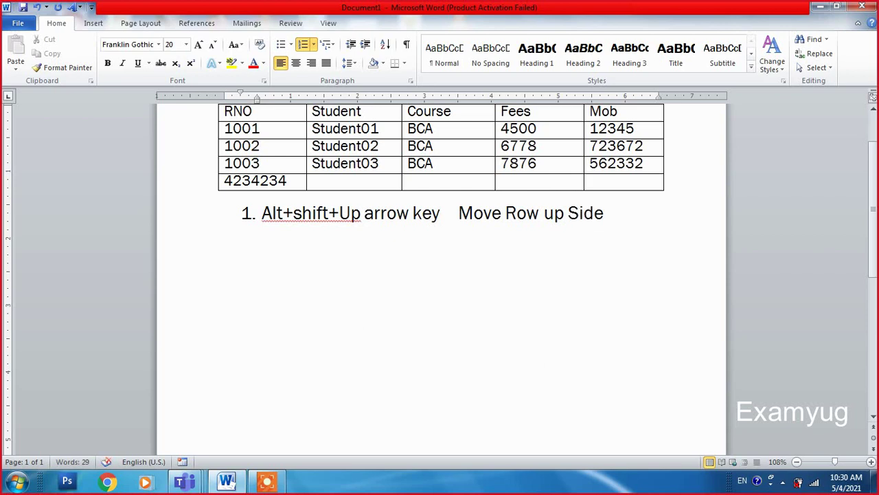
Step: Add a second list item reading "Alt+Shift+Down Arrow Key" with the description "Move Row down side"
key("Return")
type("Alt_Sh")
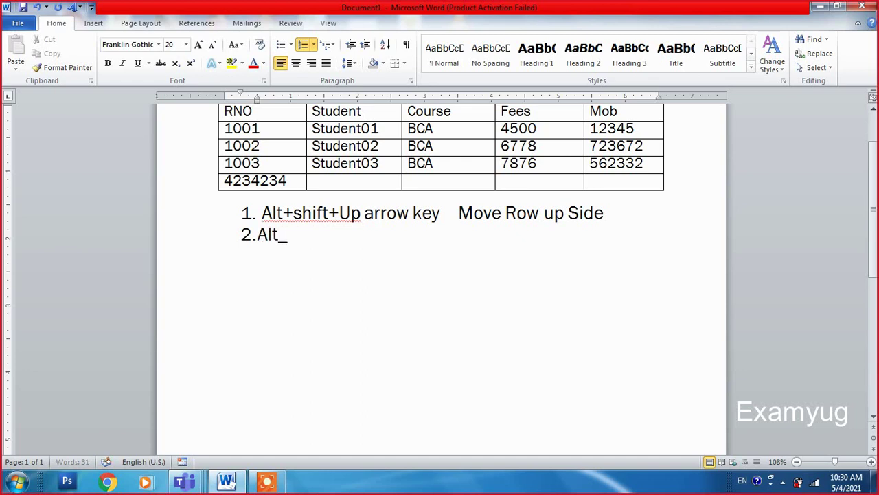
key("BackSpace")
key("BackSpace")
key("BackSpace")
type("+Shift")
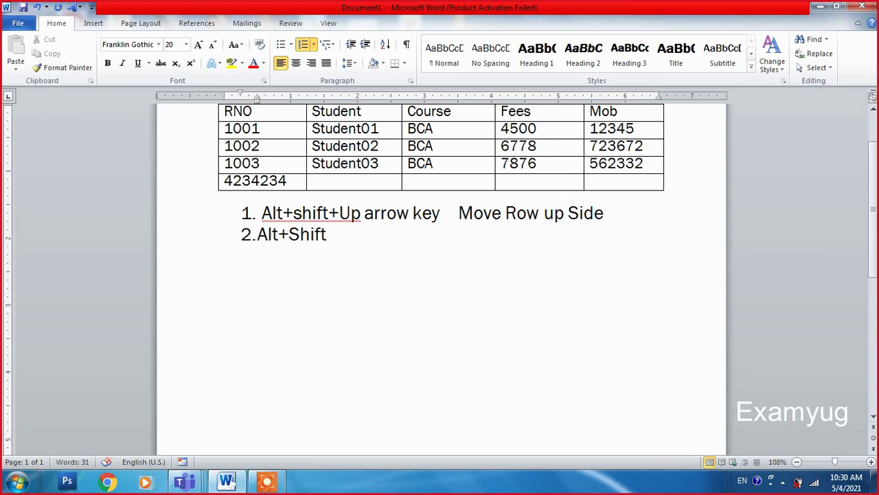
type("+Down")
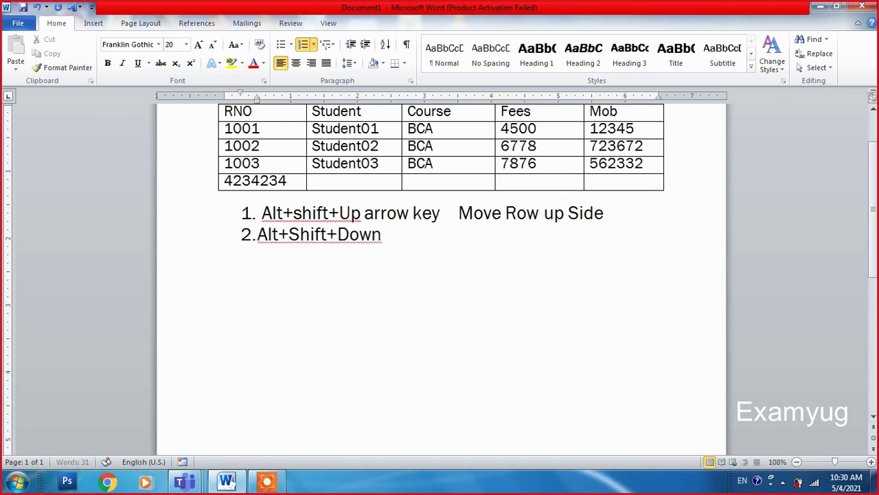
type(" Arrow Key ")
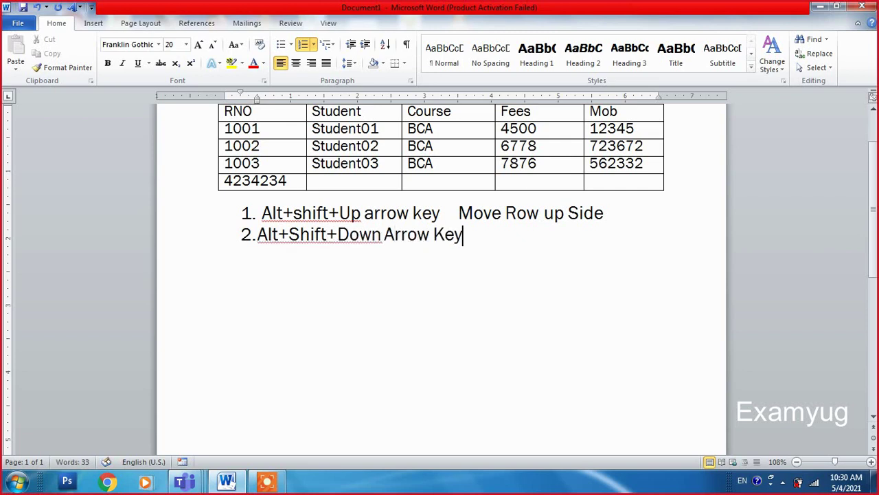
type("MOve")
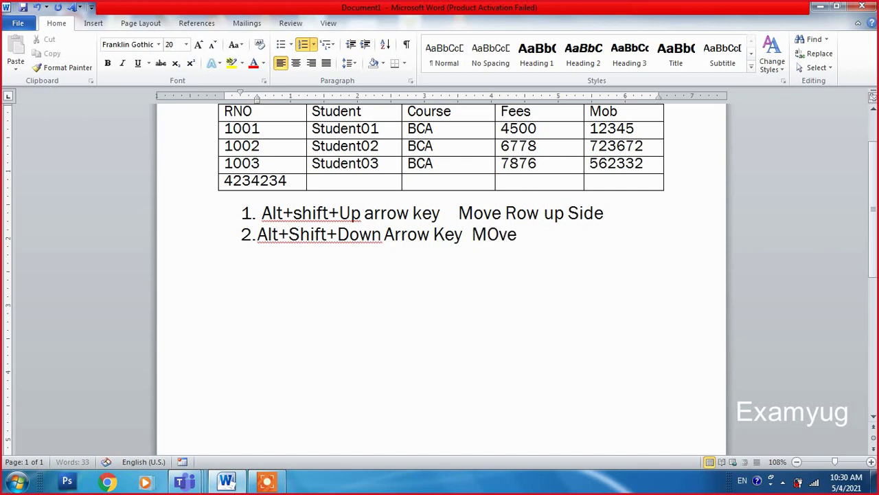
type(" Row ")
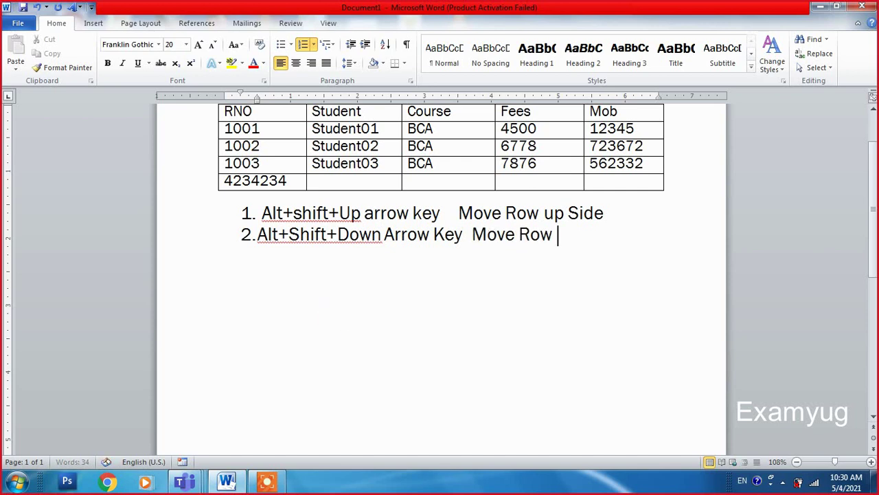
type("down side")
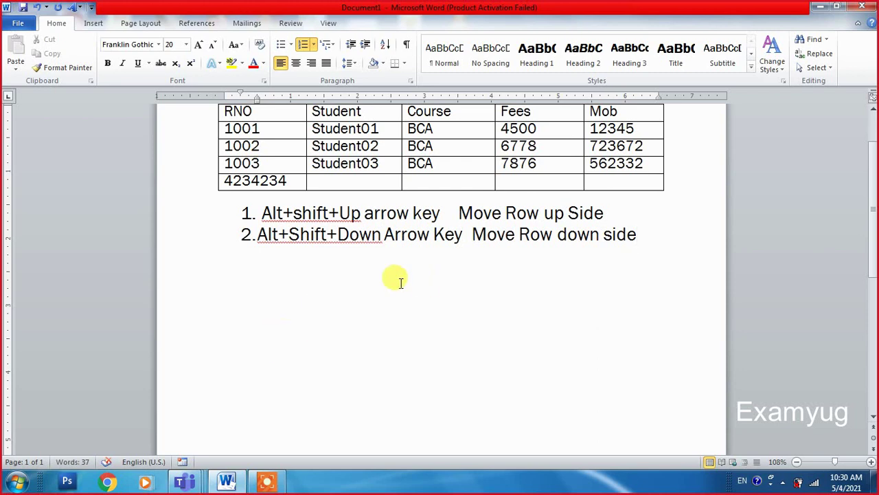
Step: Add a third list item reading "Ctrl+Shift+Enter" with the description "Break table"
key("Return")
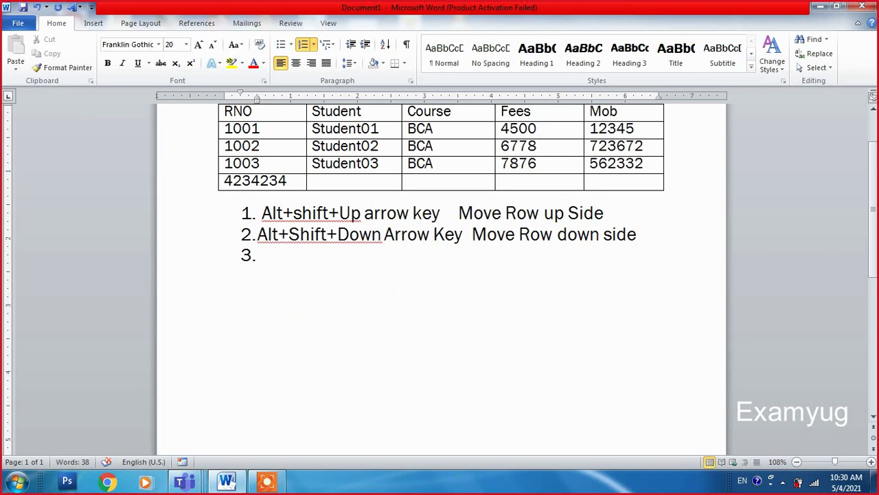
type("Ctrl+Shif")
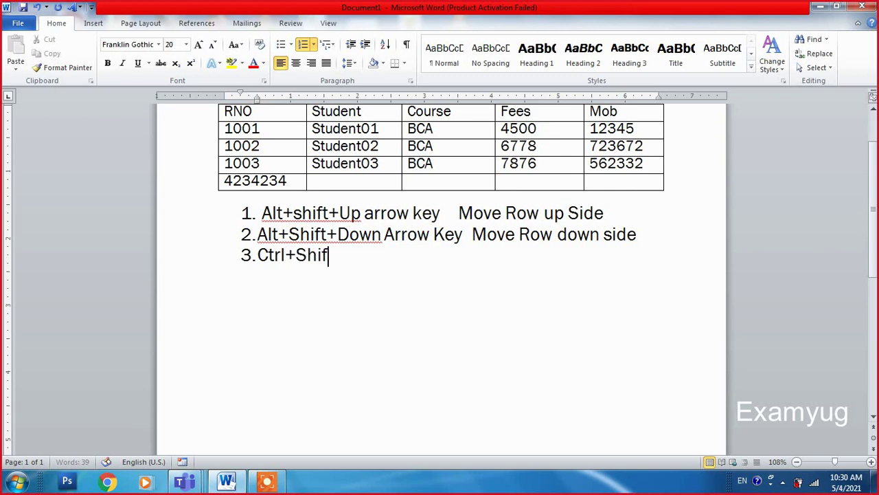
type("t+Enterr")
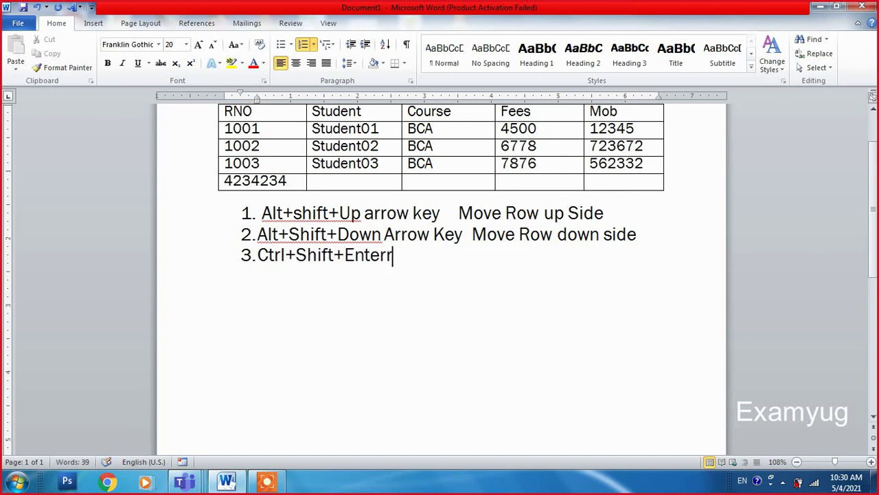
key("BackSpace")
type("B")
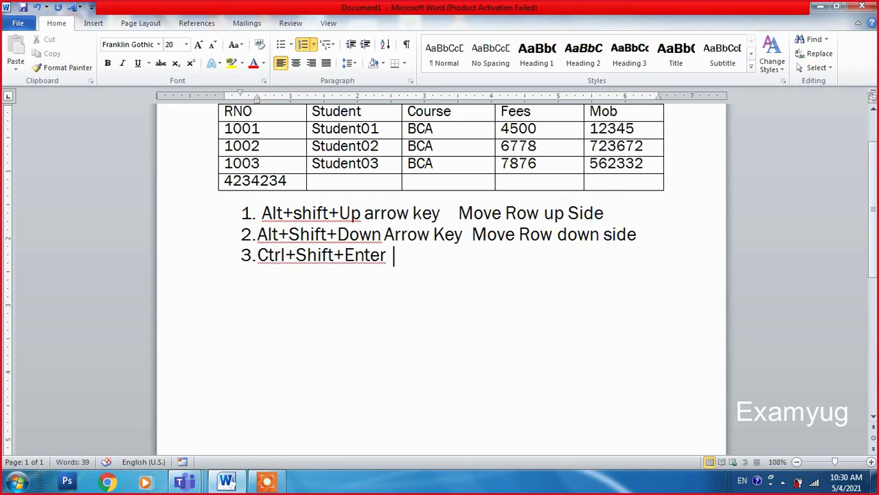
type("reak table")
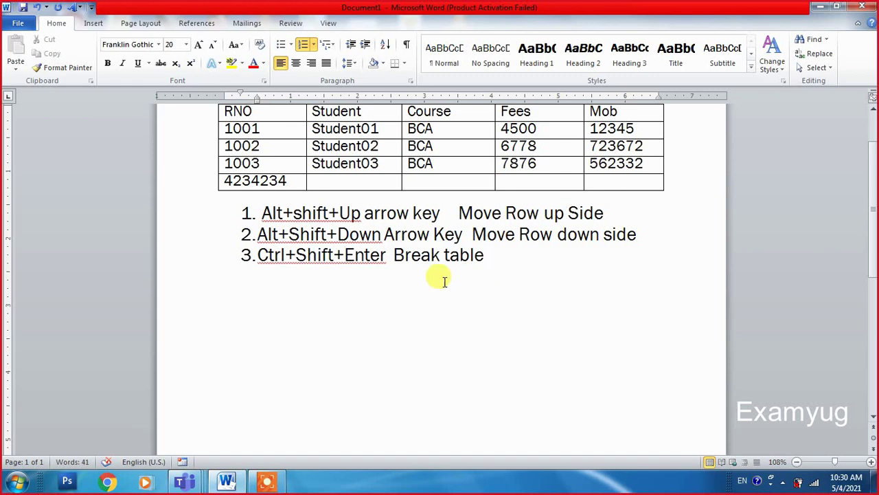
Step: Colour the shortcut names in all three list items red, leaving their descriptions black
left_click_drag(362, 213, 251, 215)
left_click_drag(455, 213, 264, 210)
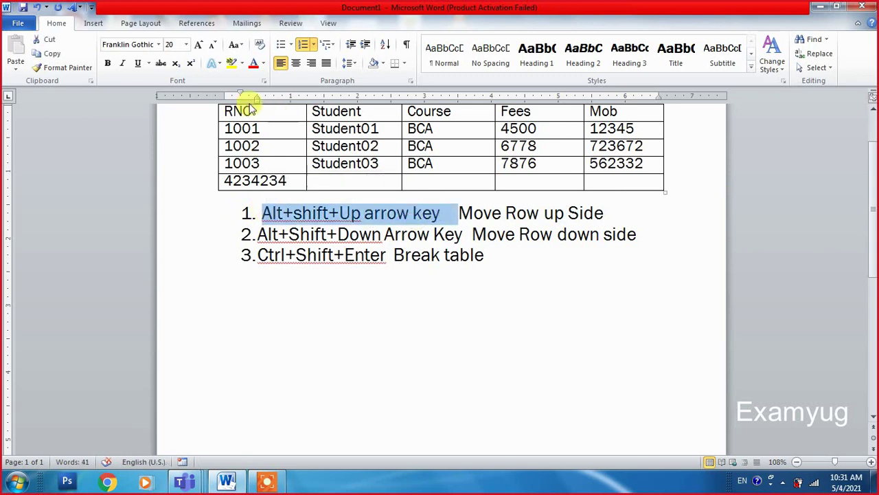
left_click(254, 63)
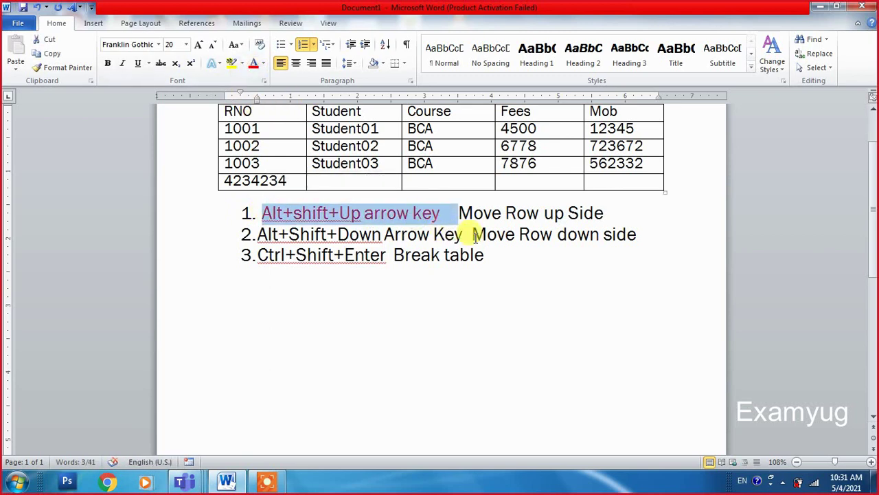
left_click_drag(472, 234, 257, 235)
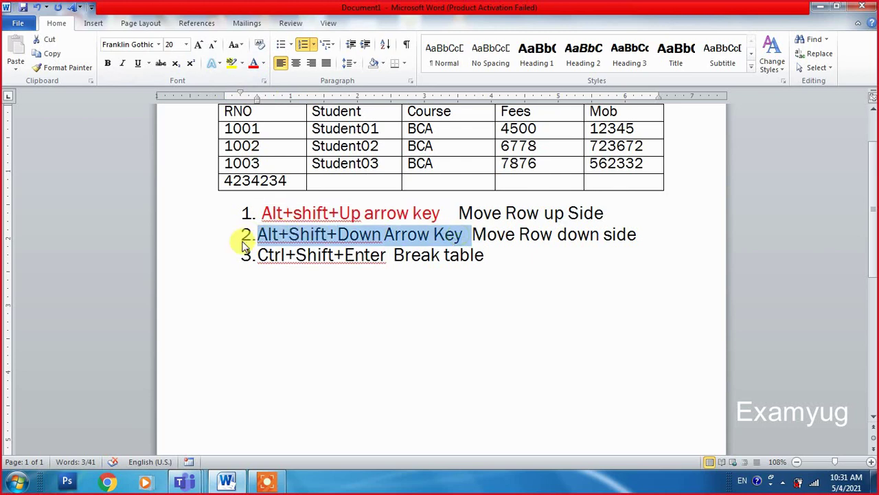
left_click(253, 63)
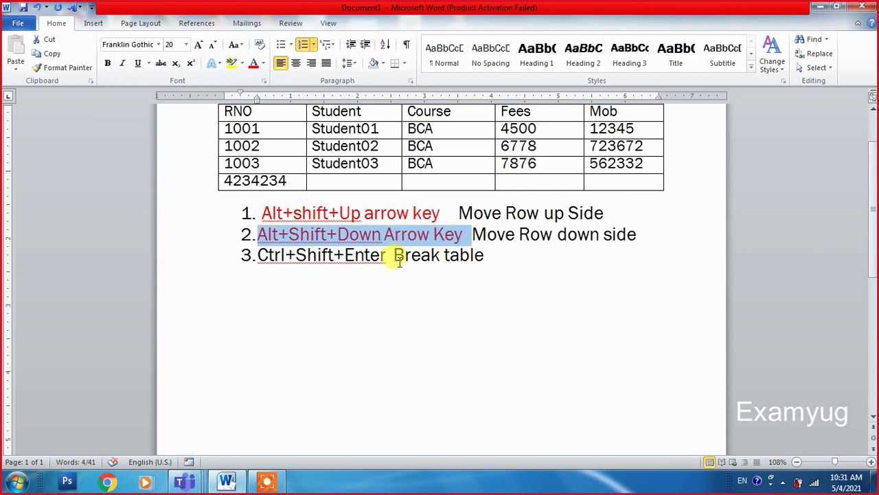
left_click_drag(390, 254, 257, 252)
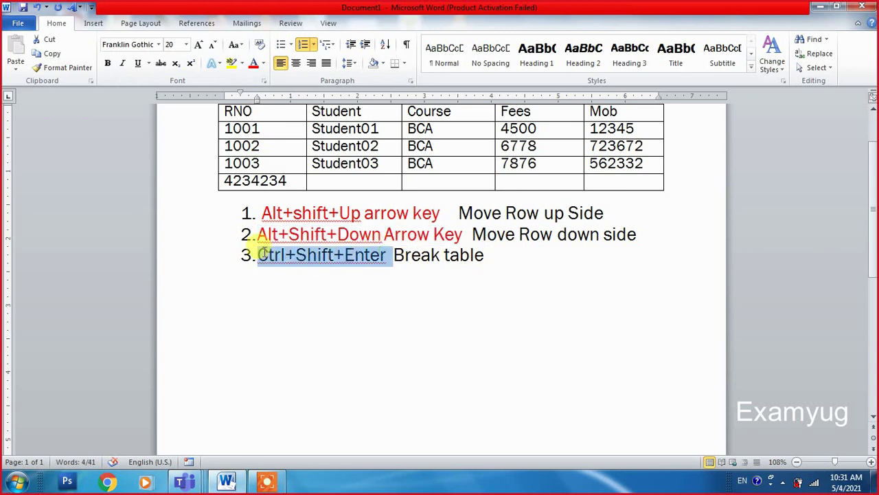
left_click(254, 63)
left_click(286, 259)
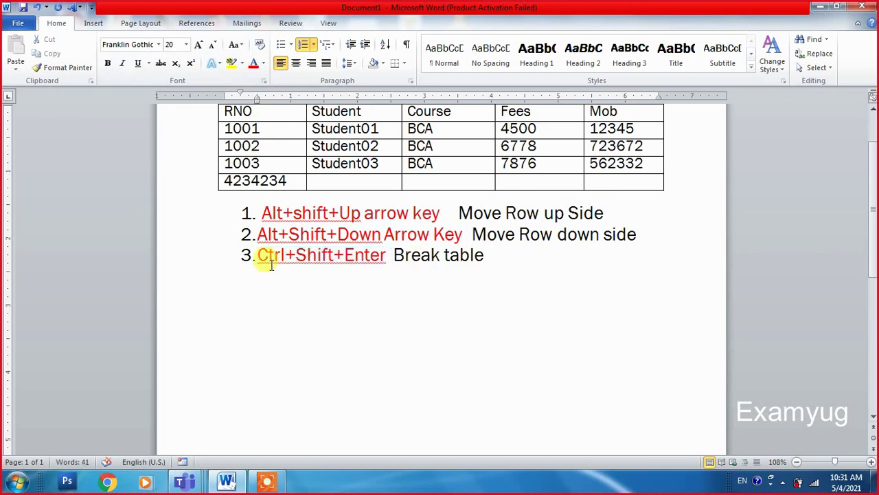
Step: Add an empty fourth item to the shortcut list and insert a blank table row below the 1002 record
left_click(512, 254)
key("Return")
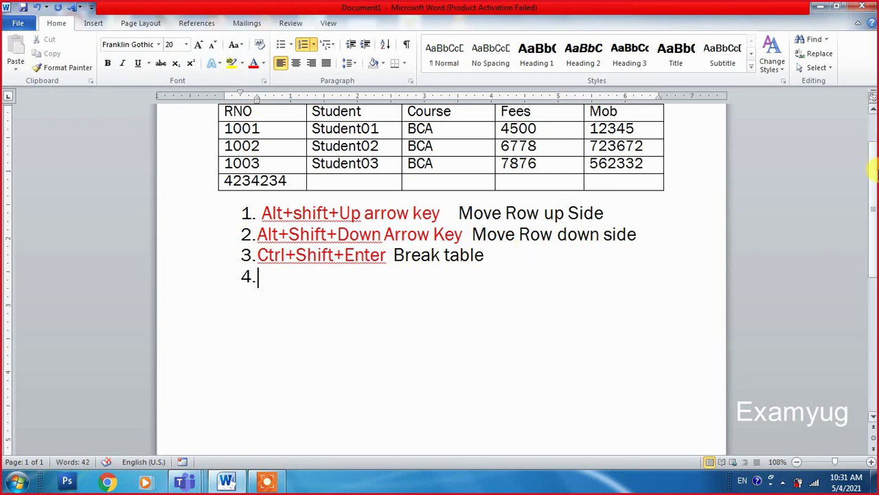
left_click_drag(873, 166, 874, 137)
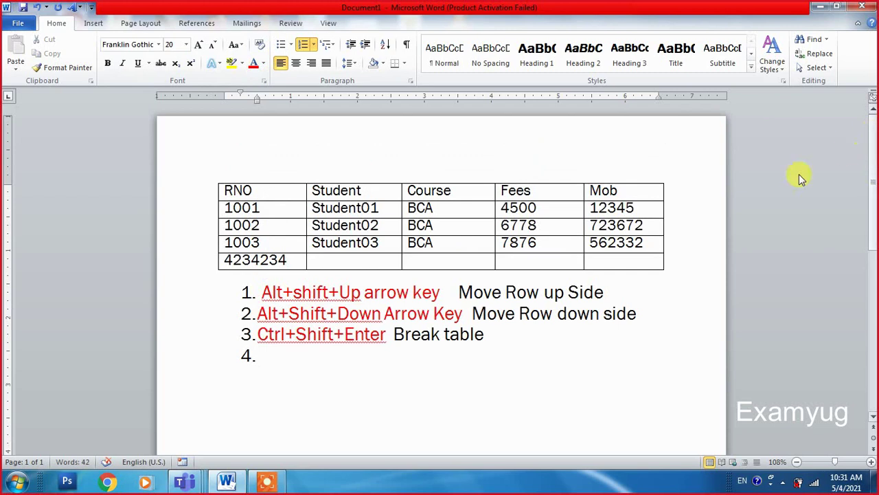
left_click_drag(654, 226, 254, 237)
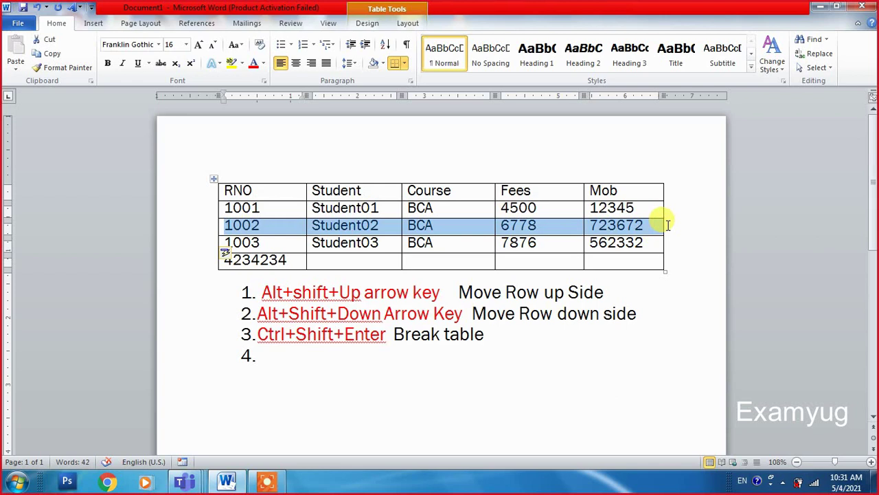
left_click(666, 225)
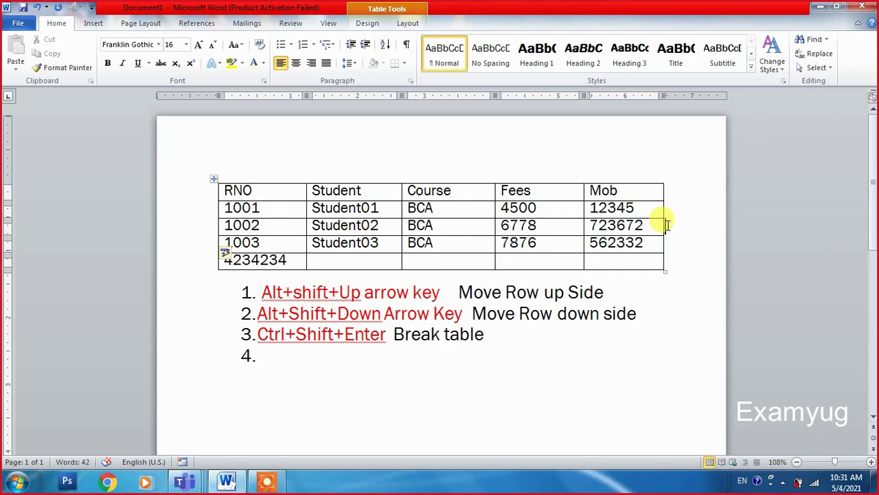
key("Return")
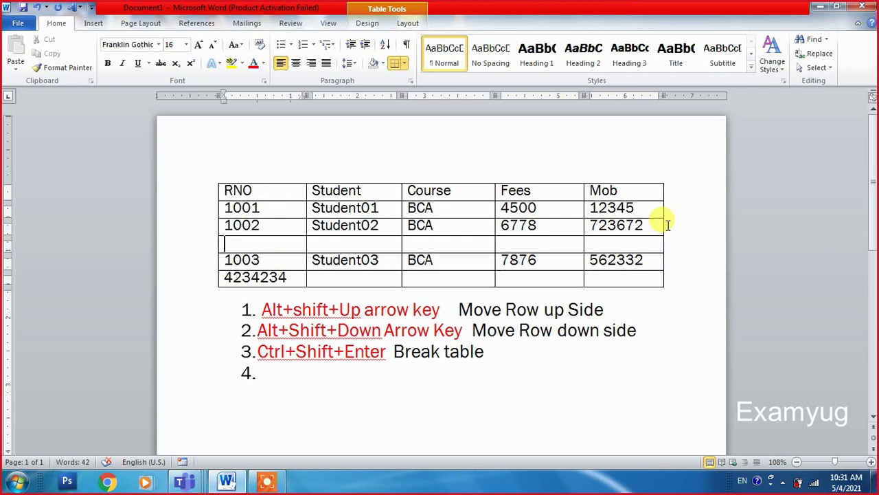
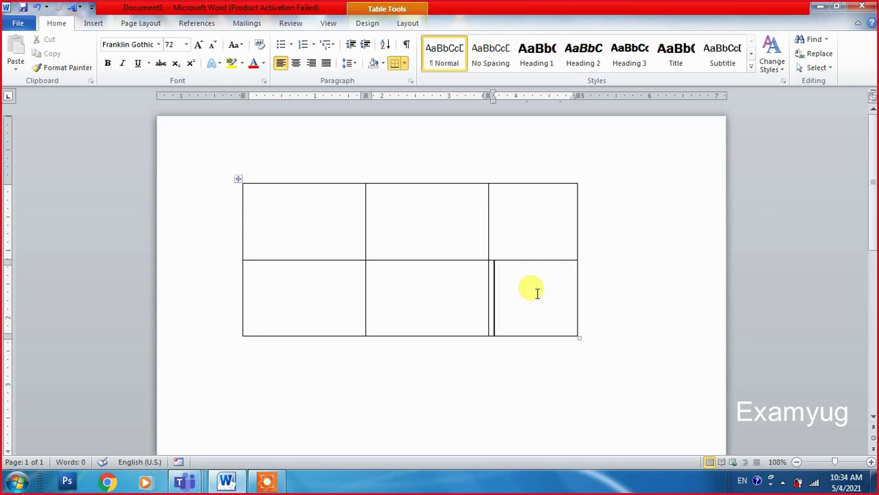
Step: Add three rows to the end of the empty three-column table
key("Tab")
key("Tab")
key("Tab")
key("Tab")
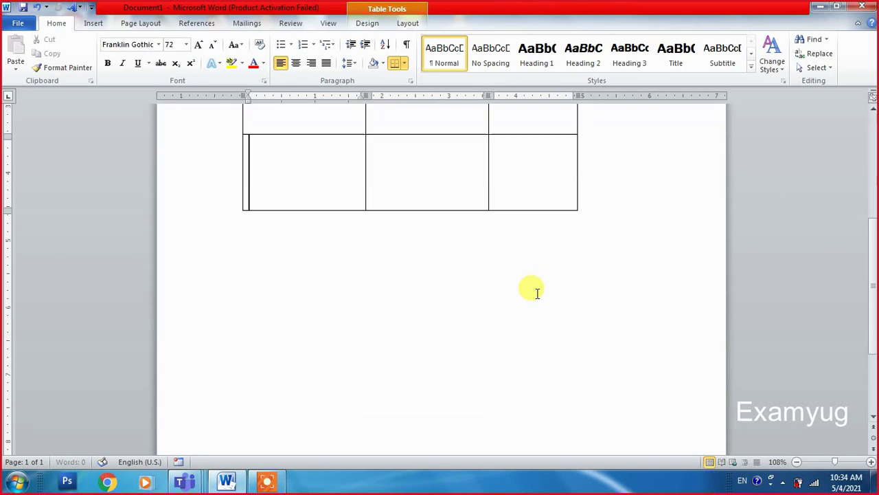
key("Tab")
key("Tab")
key("Tab")
key("Tab")
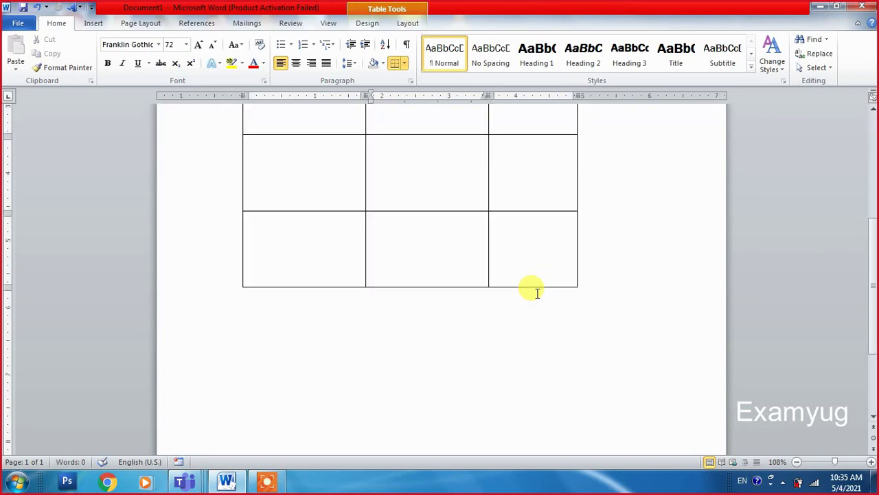
Step: Delete the entire empty three-column table so that the document is blank
key("Up")
key("Up")
key("Up")
key("Up")
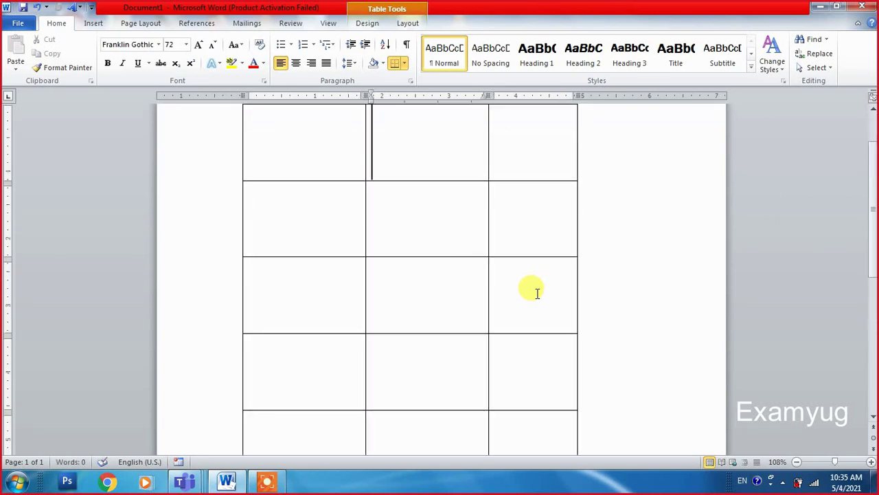
left_click(95, 23)
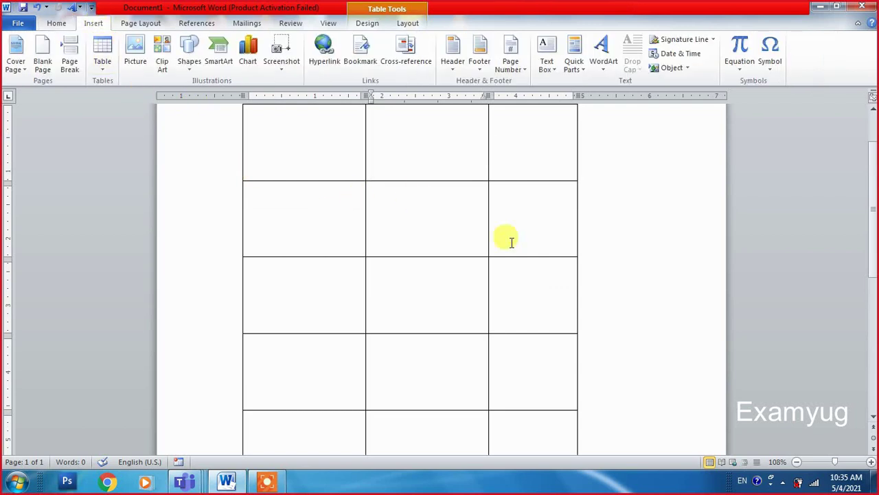
key("ctrl+a")
key("Delete")
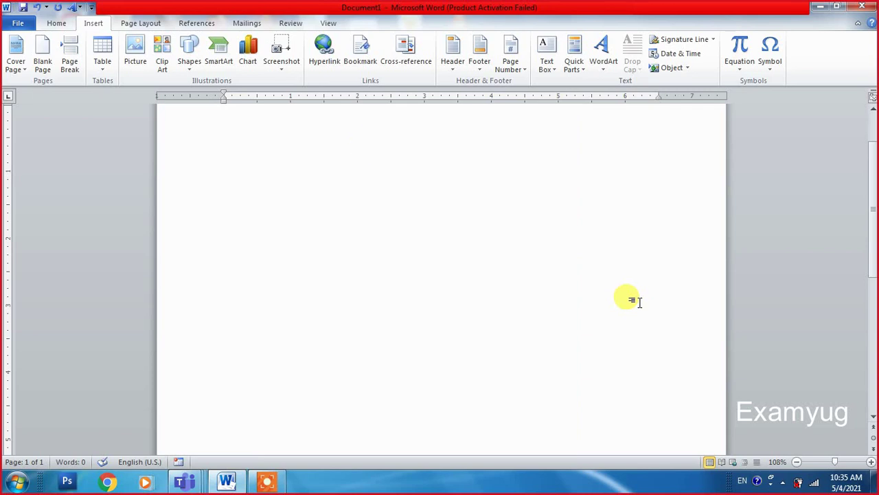
Step: Draw a table about 5.4 inches wide and 2.3 inches high, divided into three columns and three rows
left_click(103, 65)
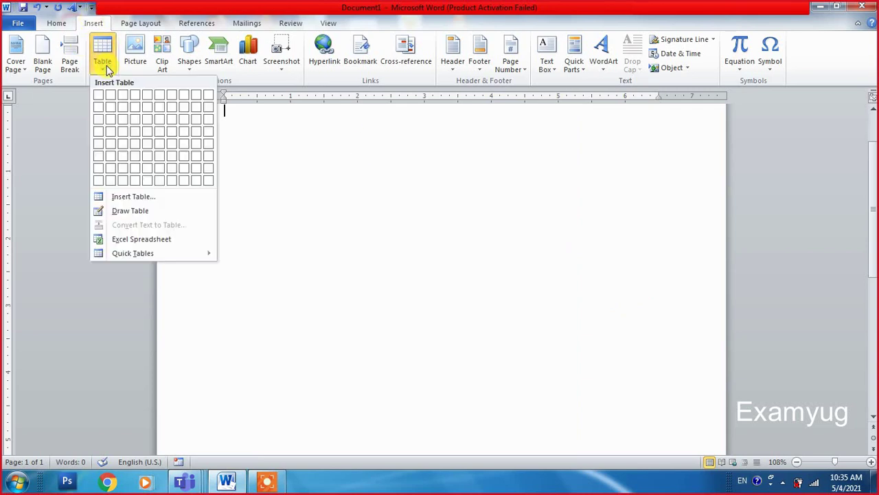
left_click(121, 212)
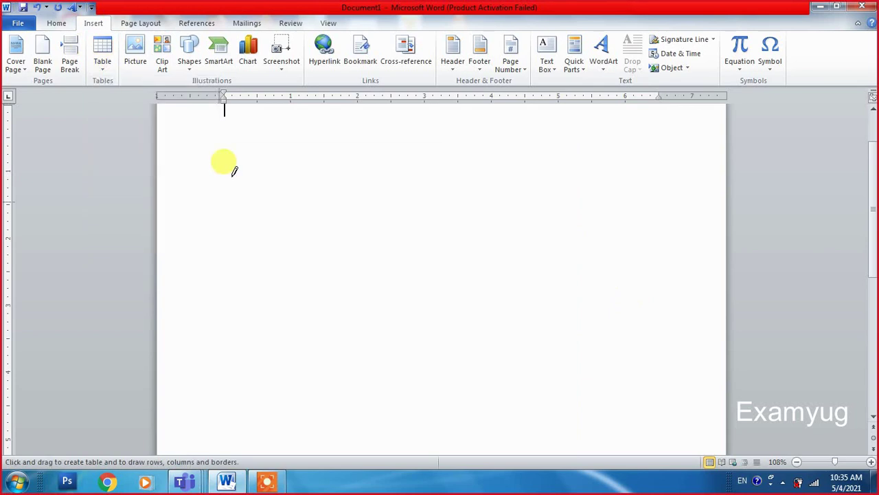
mouse_move(235, 144)
left_mouse_down()
mouse_move(289, 210)
mouse_move(599, 301)
left_mouse_up()
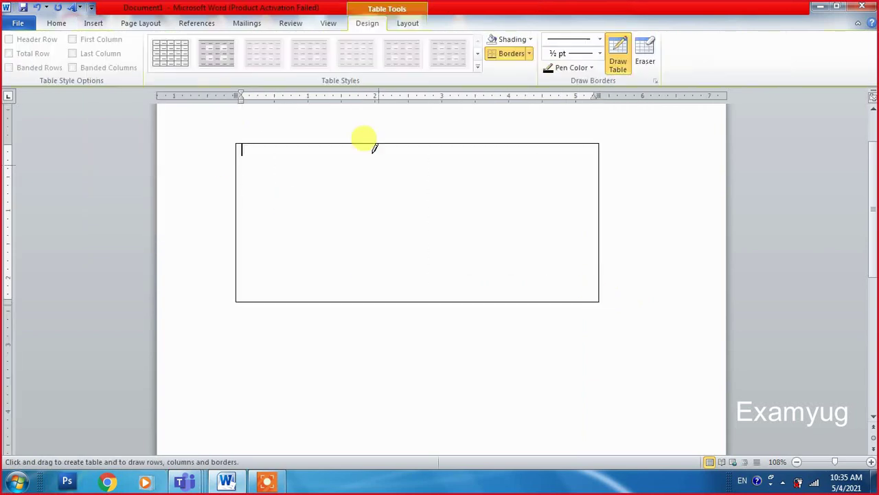
left_click_drag(367, 144, 366, 300)
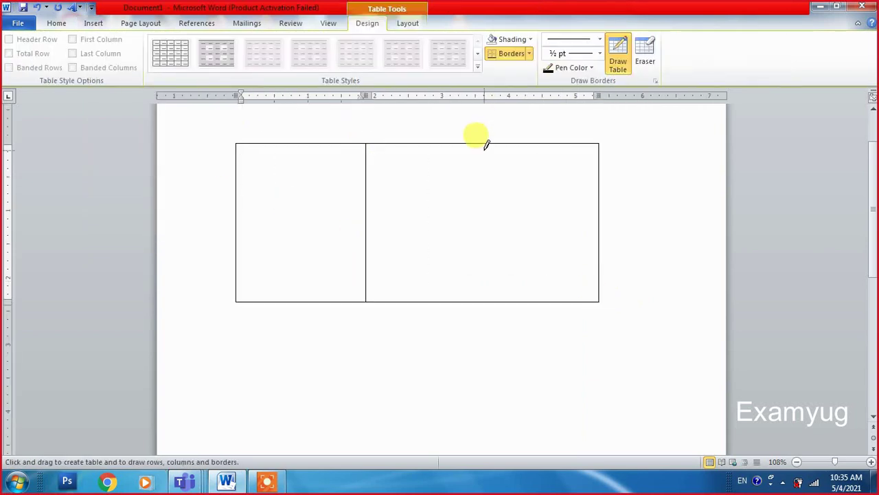
left_click_drag(482, 144, 481, 300)
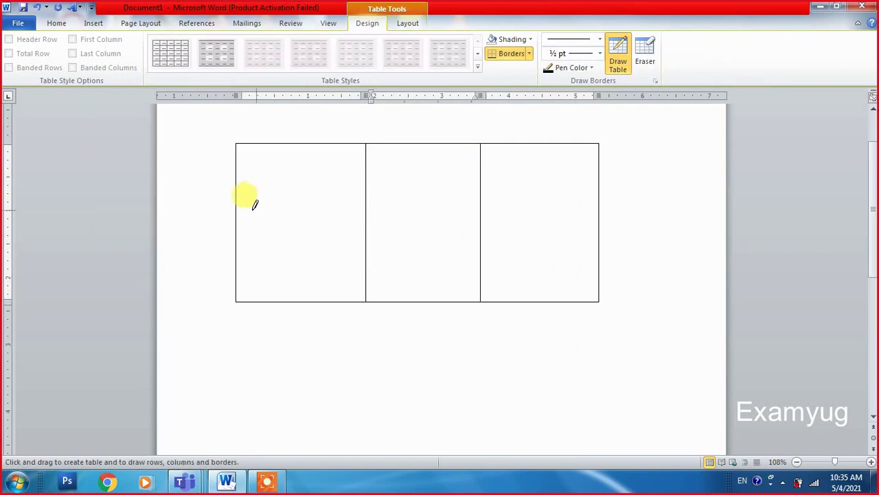
mouse_move(237, 206)
left_mouse_down()
mouse_move(542, 192)
mouse_move(533, 189)
left_mouse_up()
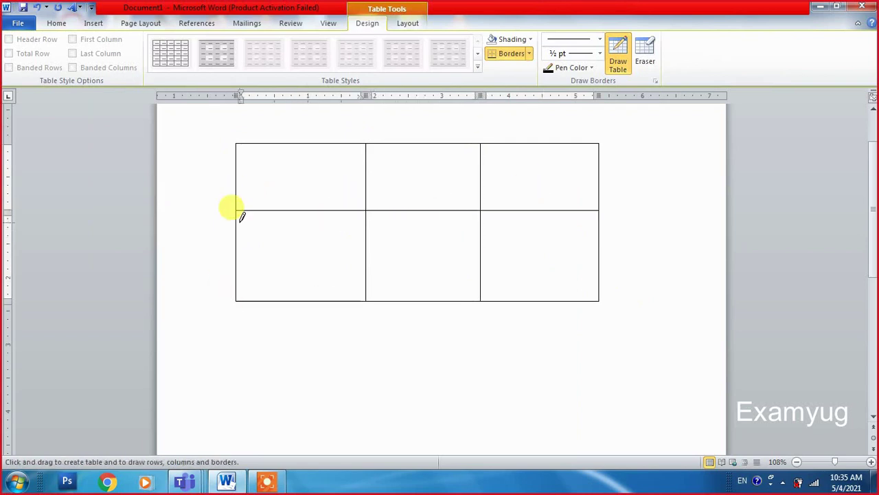
mouse_move(239, 249)
left_mouse_down()
mouse_move(364, 231)
mouse_move(597, 252)
left_mouse_up()
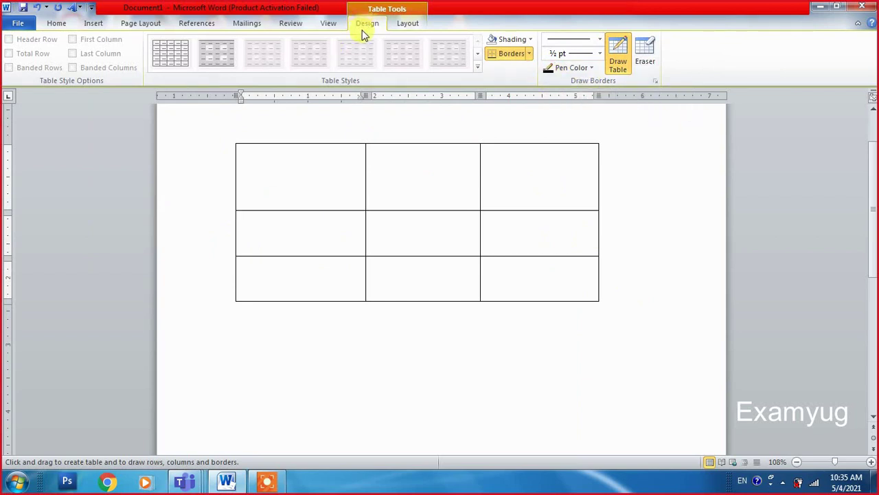
Step: Split the third column with a black vertical line, and split its rightmost part with a vertical line in red pen color
left_click(590, 71)
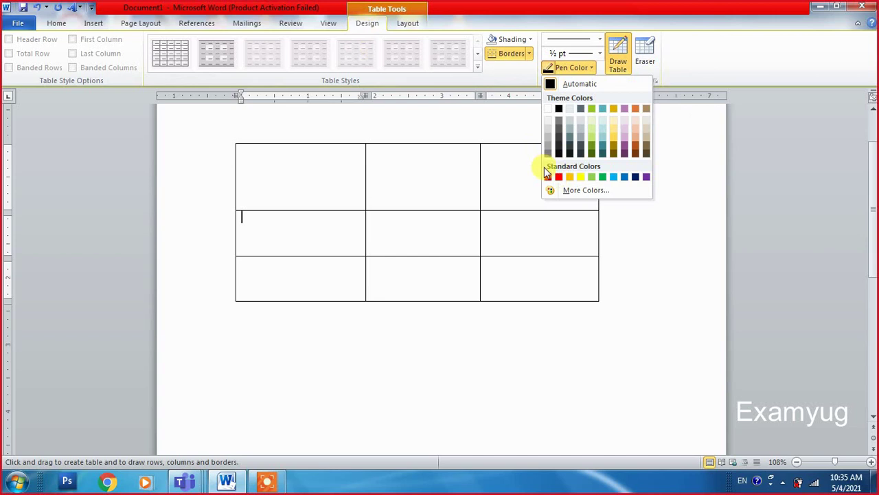
left_click_drag(527, 144, 538, 288)
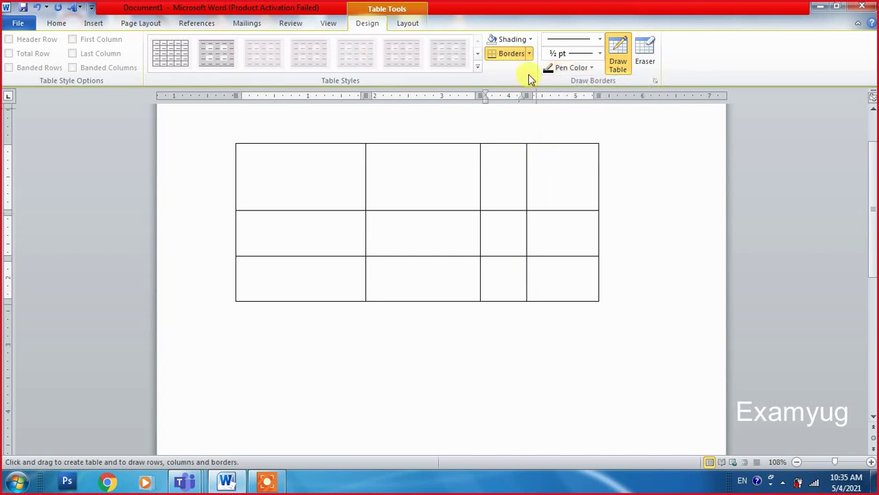
left_click(593, 67)
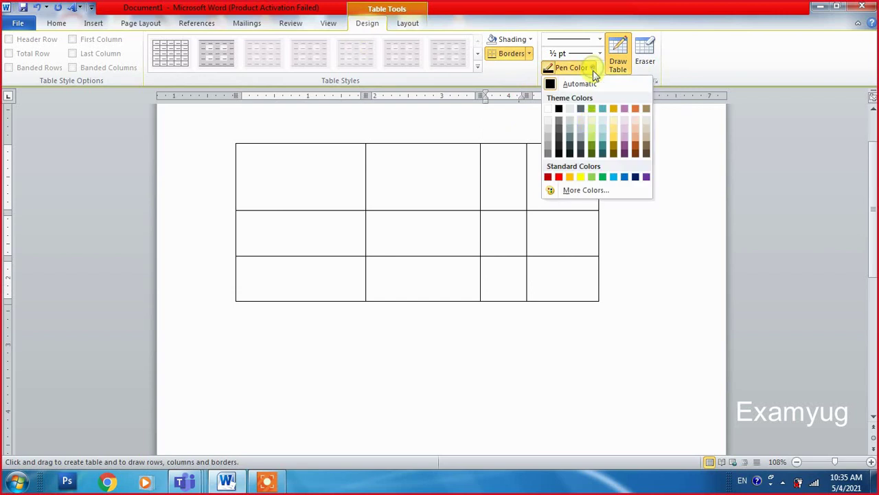
left_click(559, 176)
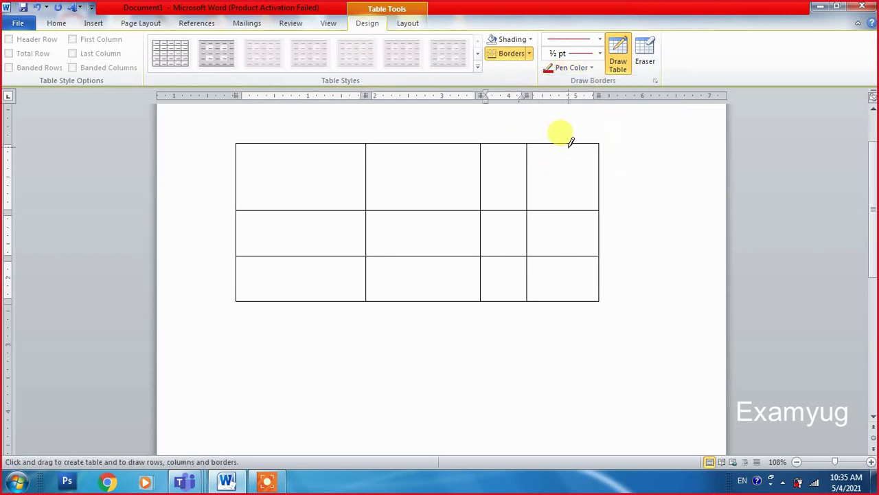
left_click_drag(567, 145, 567, 292)
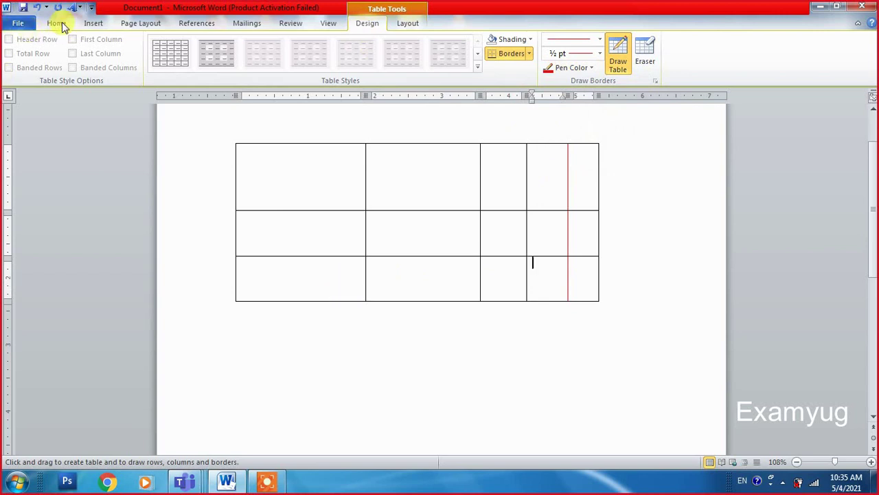
Step: Insert the Calendar 2 quick table into the fourth column's cell in the last row of the drawn table
left_click(89, 26)
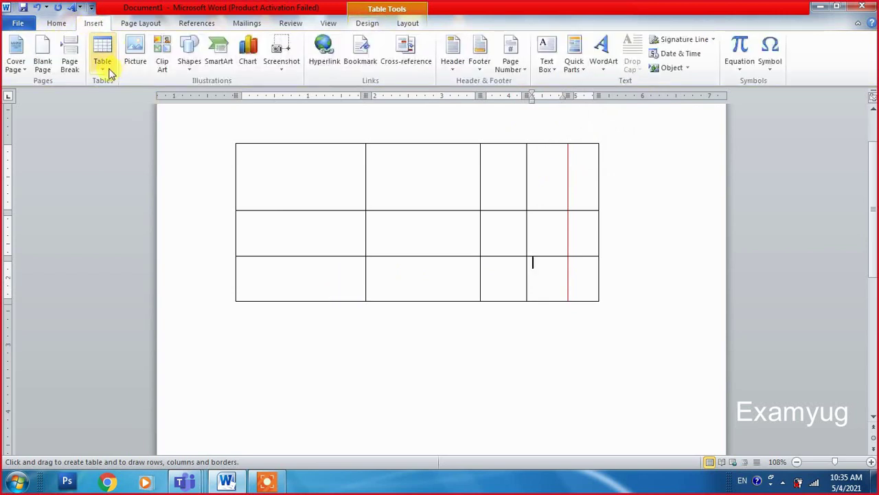
left_click(102, 63)
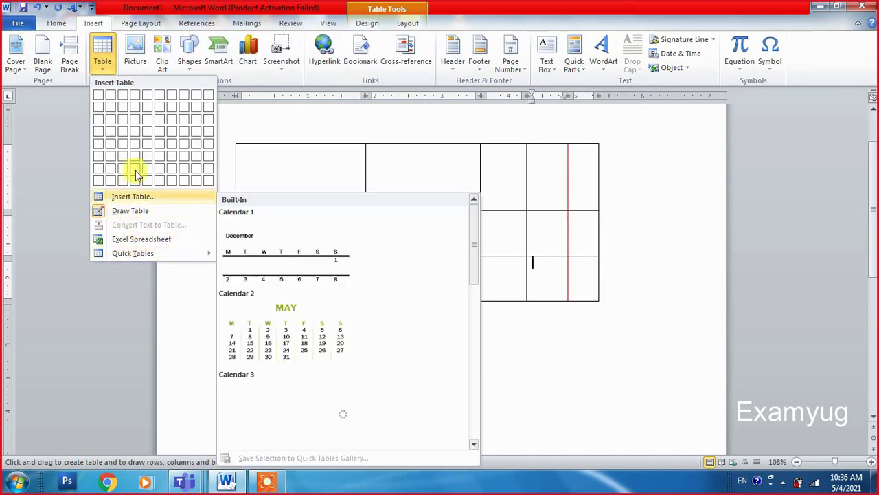
left_click(133, 252)
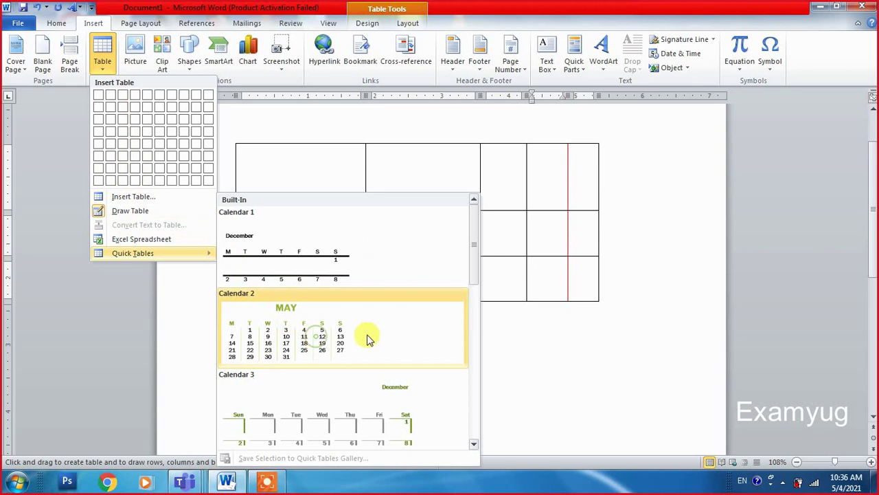
left_click(307, 427)
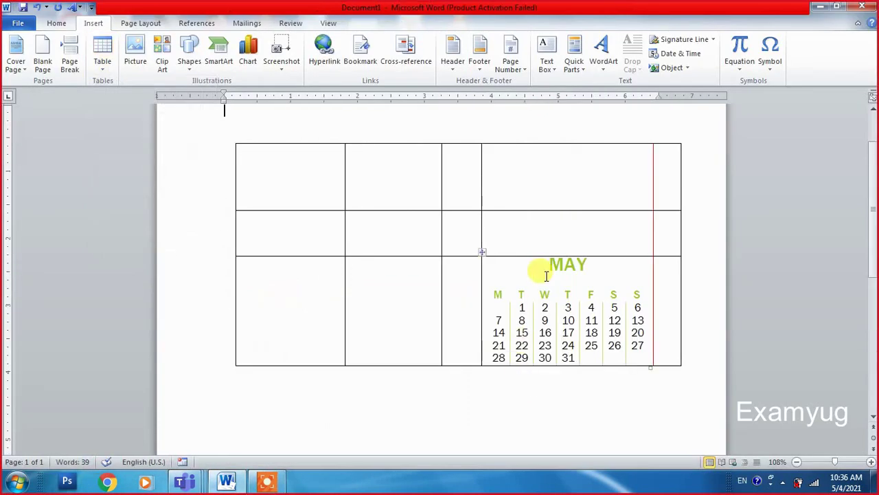
Step: Clear all document content and insert the Calendar 2 quick table on the blank page
key("ctrl+a")
key("Delete")
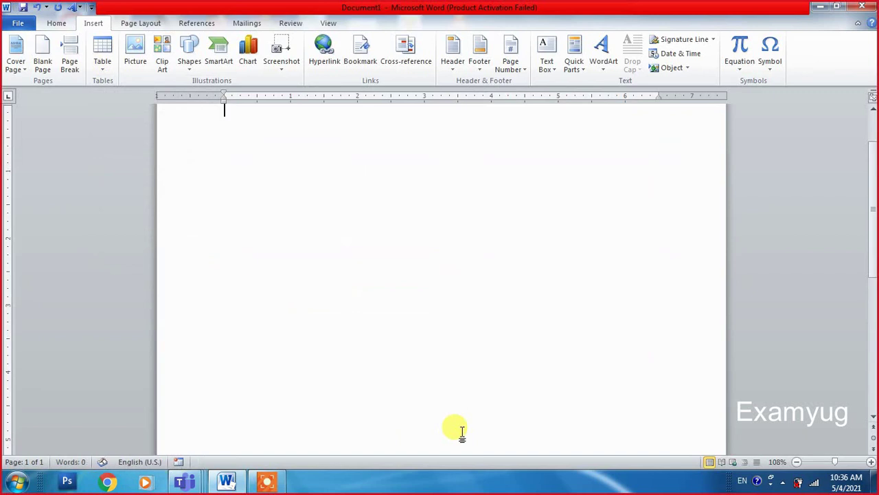
left_click(97, 74)
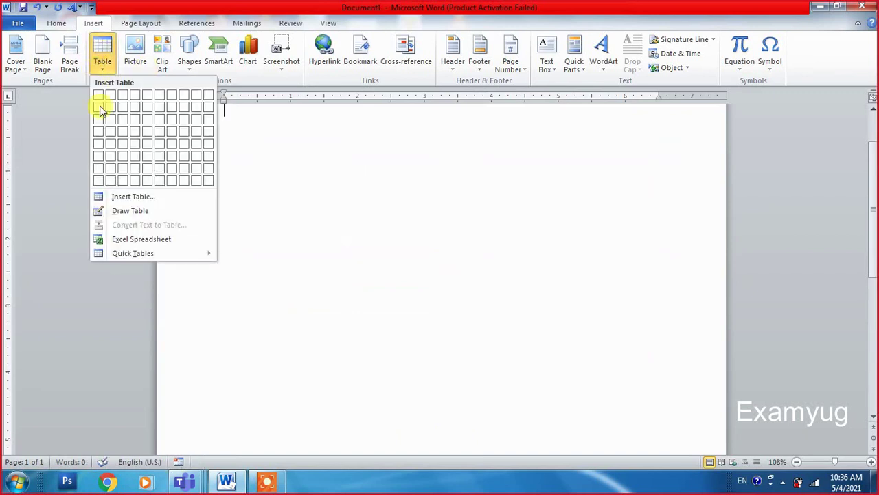
mouse_move(115, 259)
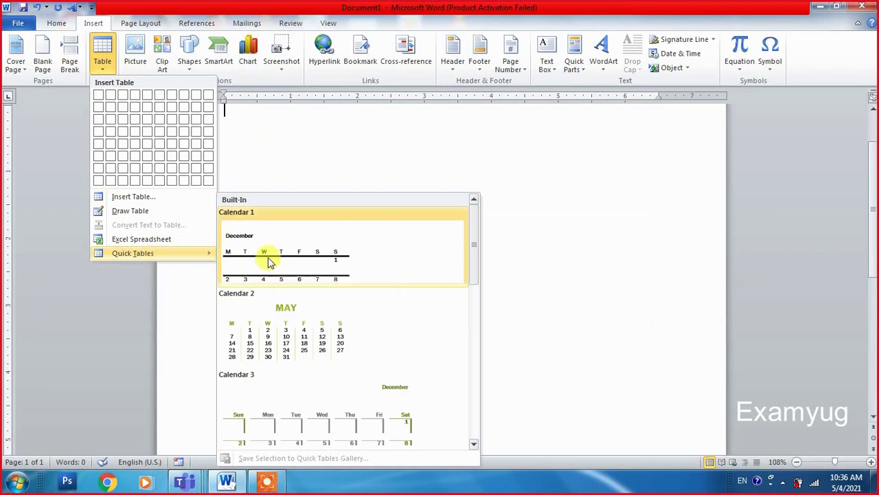
left_click(268, 322)
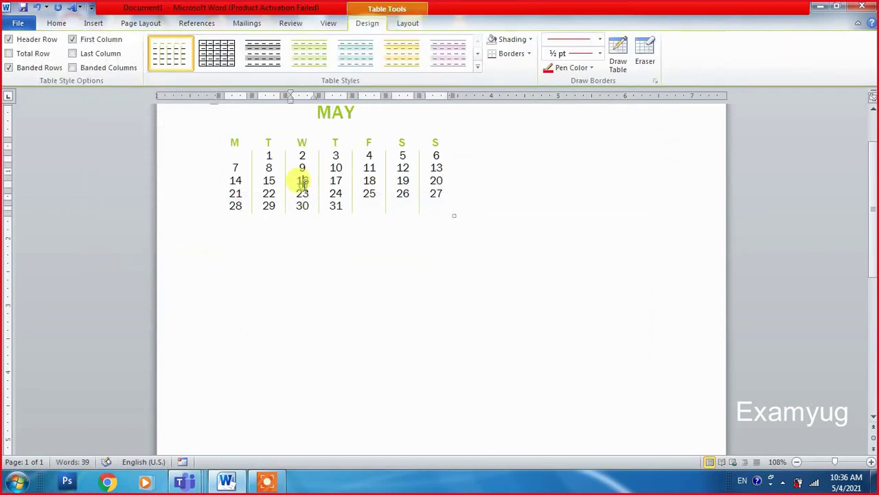
left_click(452, 217)
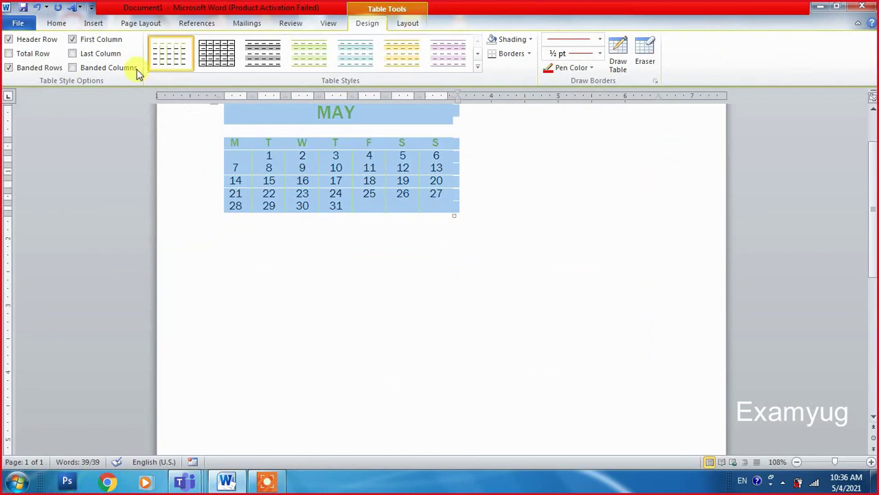
left_click(60, 25)
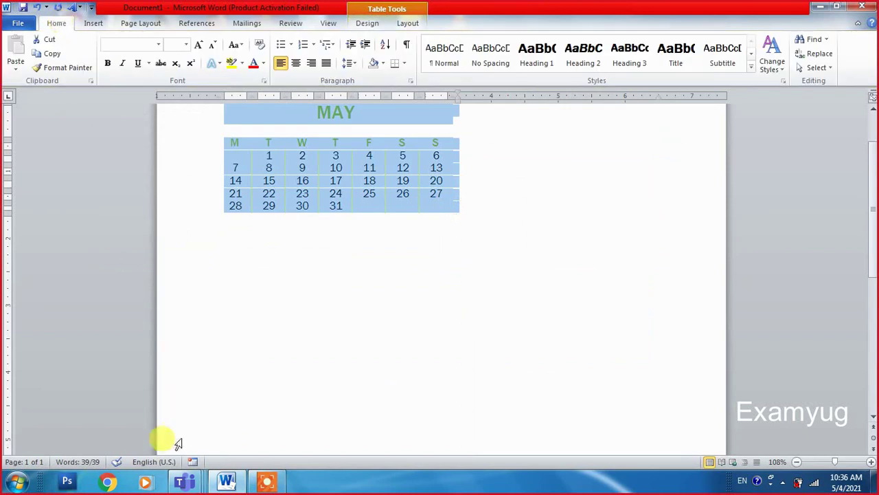
left_click(319, 471)
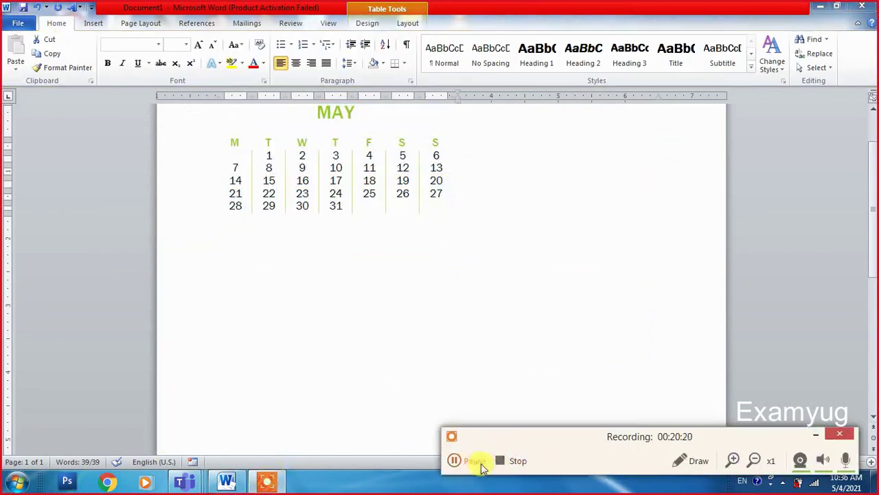
left_click(454, 461)
left_click(455, 460)
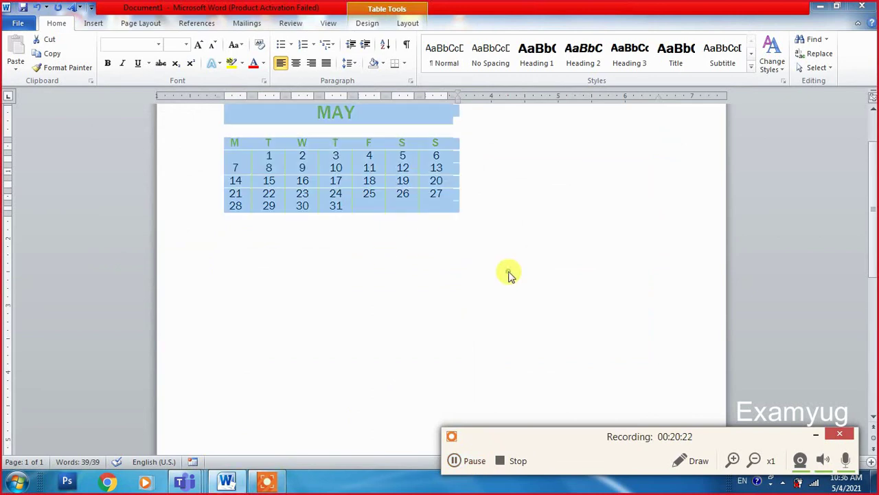
key("ctrl+a")
left_click(502, 181)
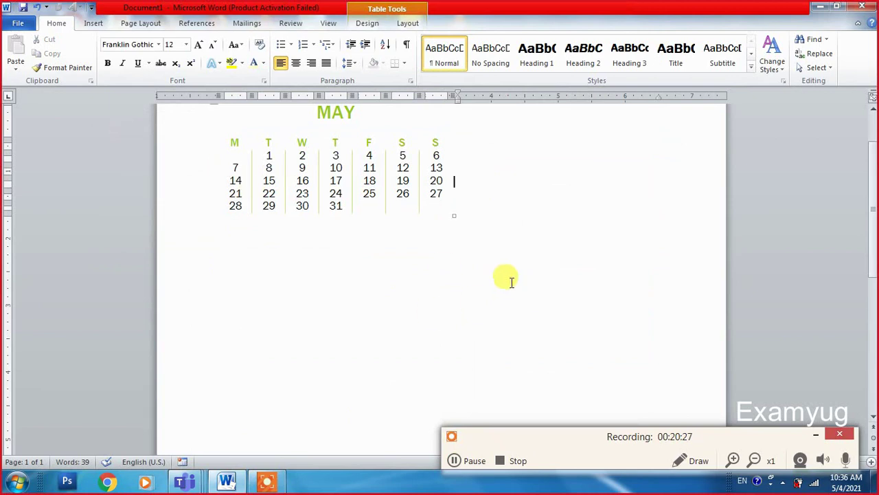
Step: Insert an embedded Excel spreadsheet at the end of the document, below the May calendar
key("ctrl+a")
key("ctrl+End")
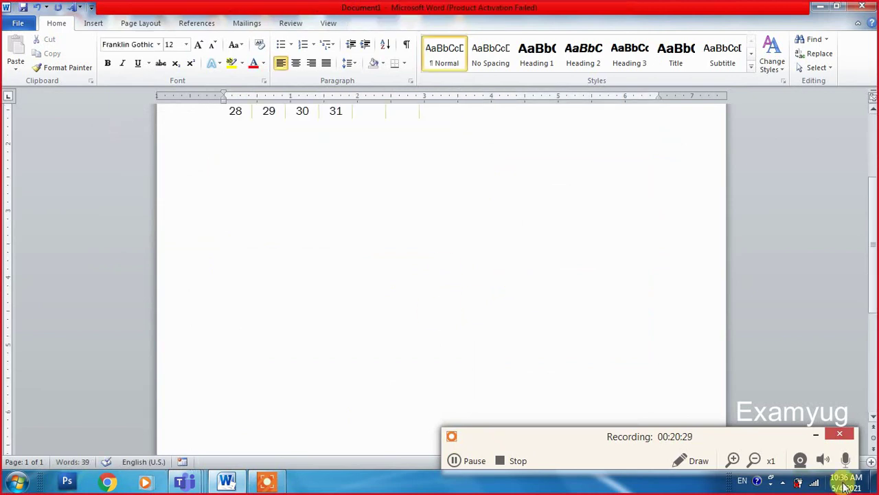
left_click(819, 433)
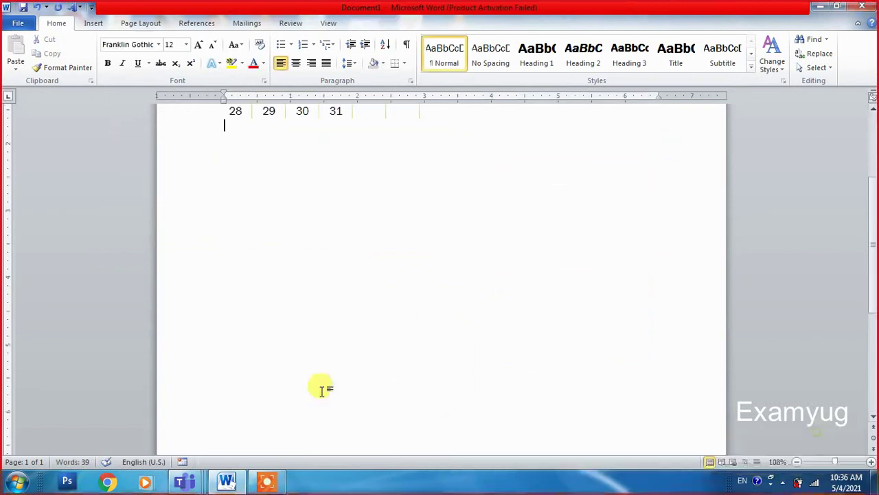
left_click(96, 24)
left_click(110, 64)
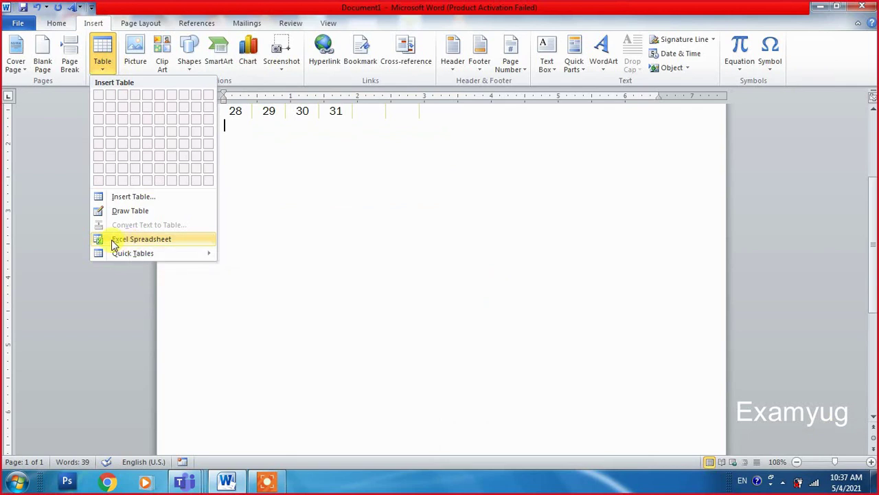
left_click(153, 244)
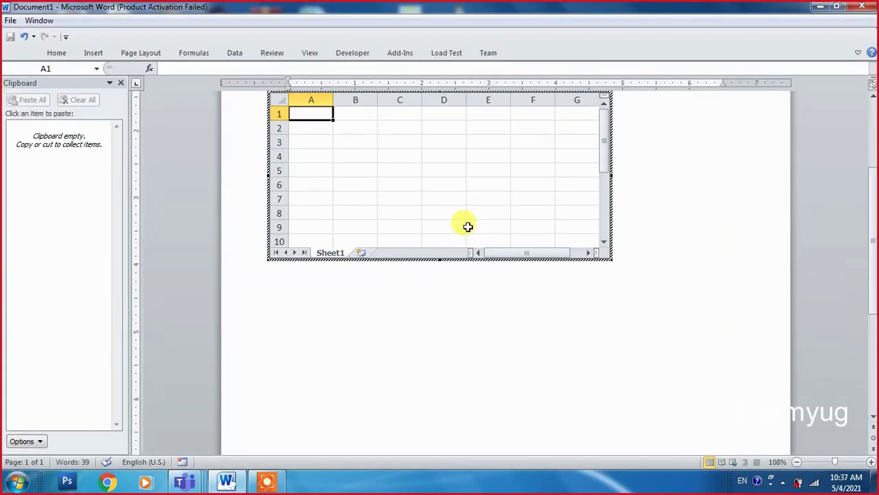
Step: Enter the column headings Rno, Course and Fees in cells A1 to C1 of the embedded spreadsheet
type("Rno")
key("Tab")
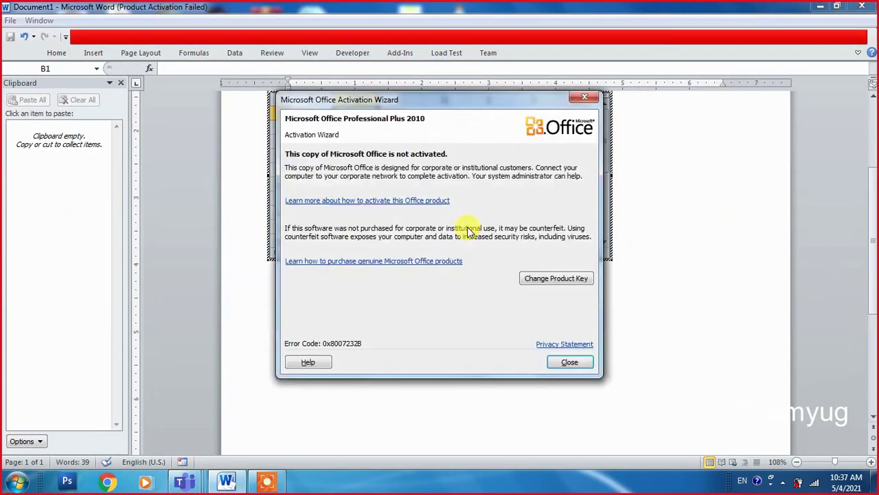
left_click(569, 362)
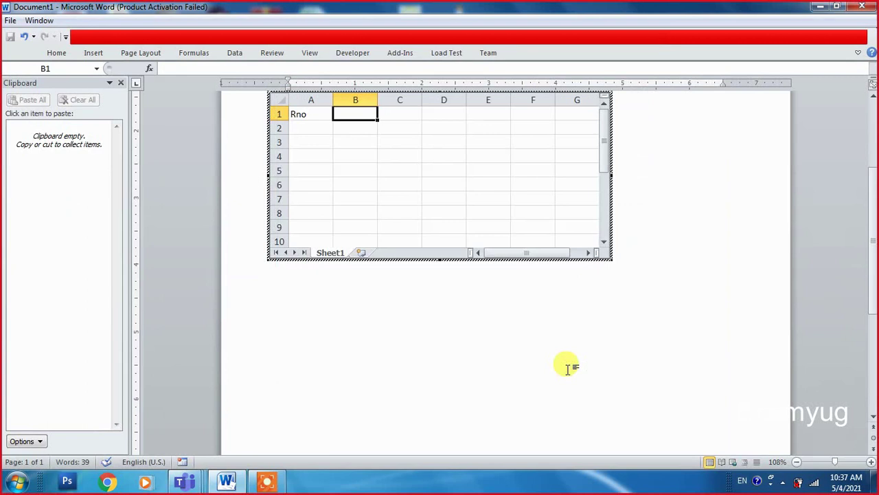
type("Course")
key("Tab")
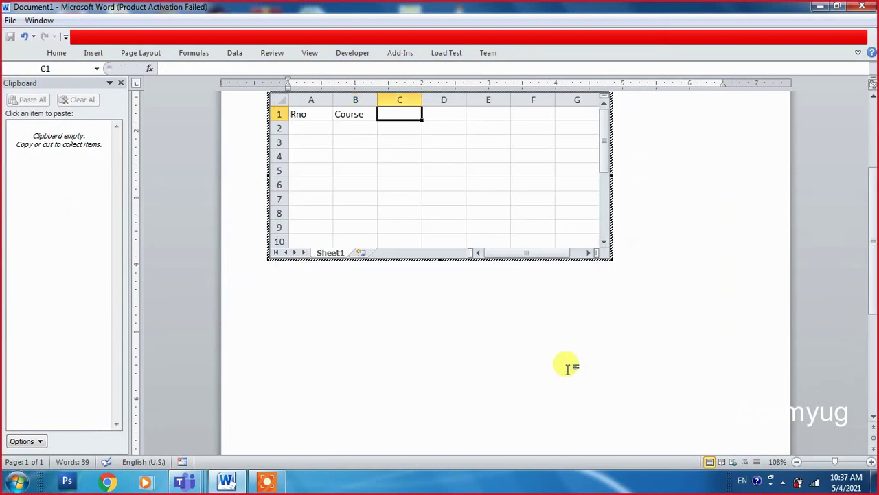
type("Fees")
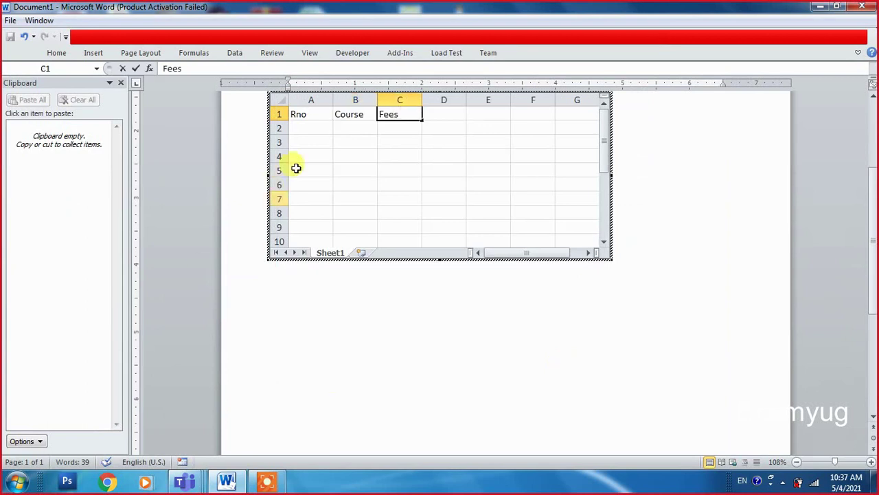
Step: Enter 1001 in A2 under Rno and fill it down as an increasing series to 1004 in A5
left_click(311, 140)
left_click(305, 129)
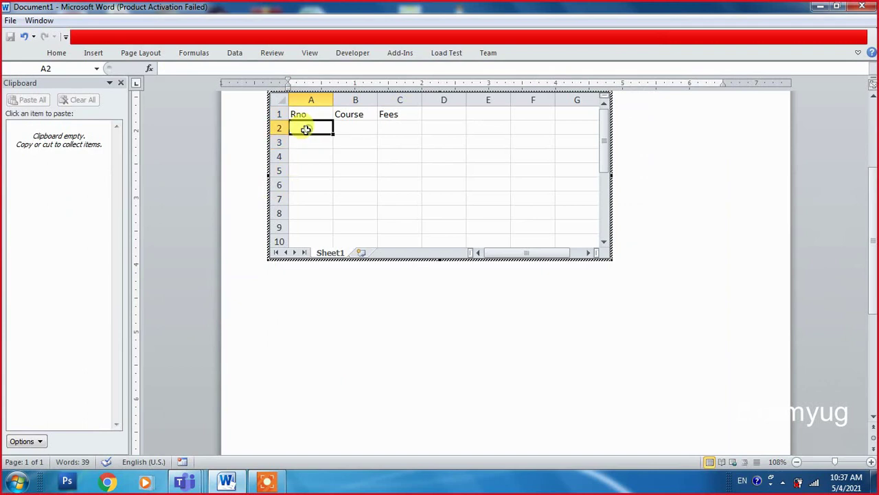
left_click(336, 167)
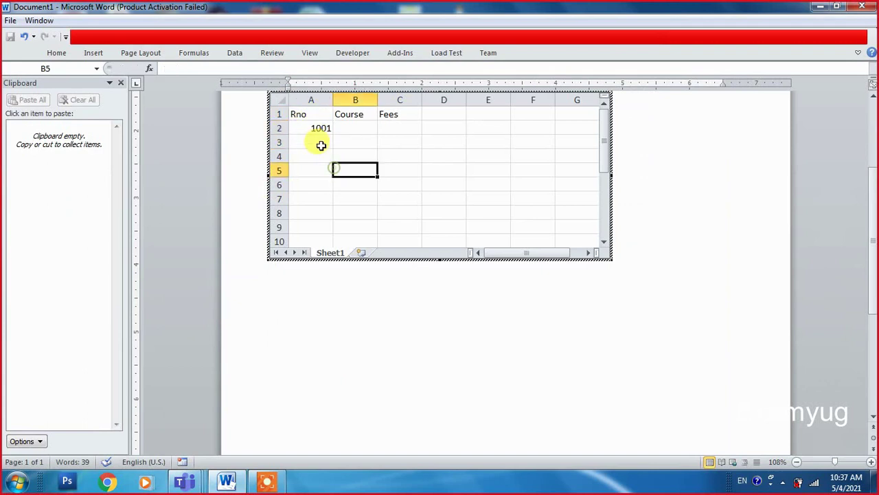
left_click(308, 129)
left_click(336, 139)
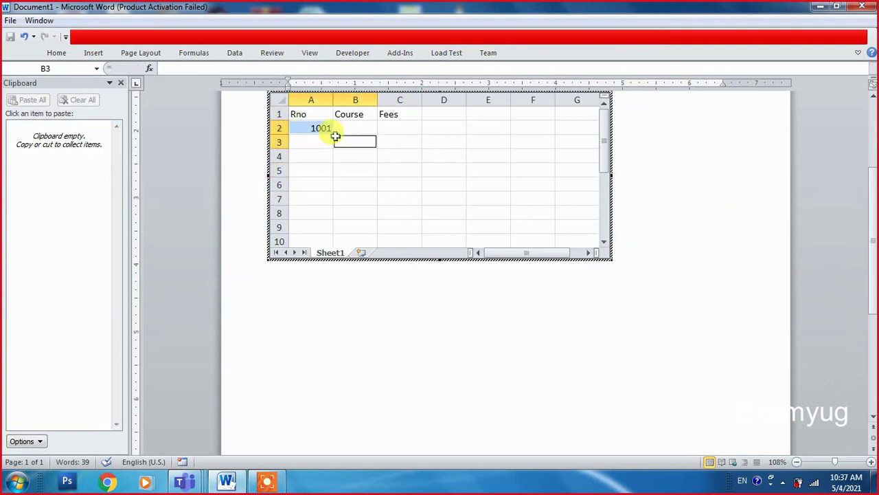
left_click(323, 131)
left_click_drag(333, 135, 342, 173)
Step: Enter BCA in B2 under Course and copy it down through B5
left_click(359, 119)
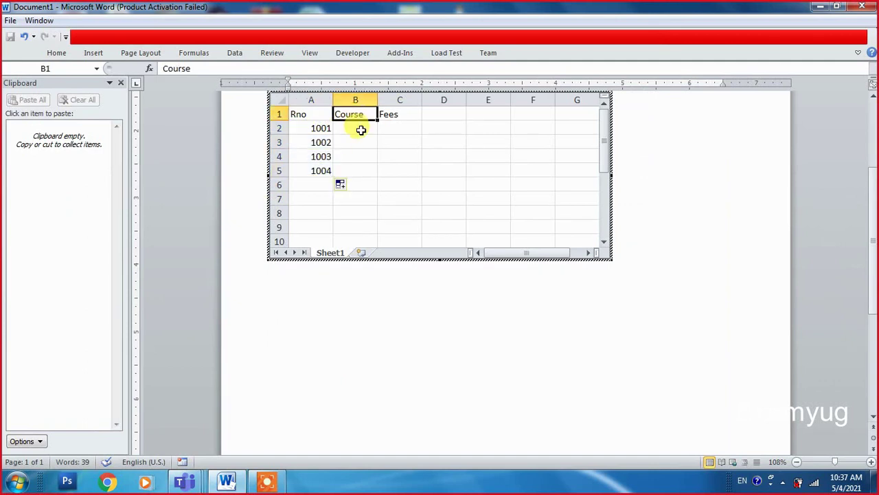
left_click(360, 127)
type("B")
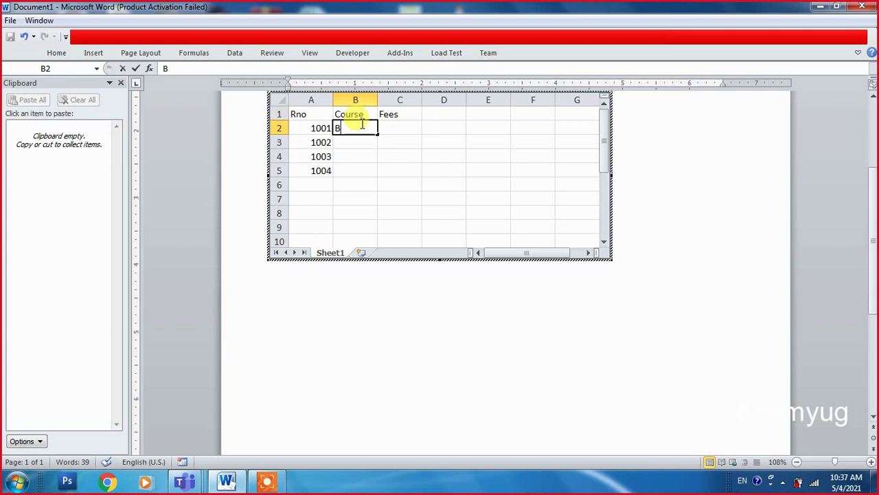
type("CA")
left_click(357, 141)
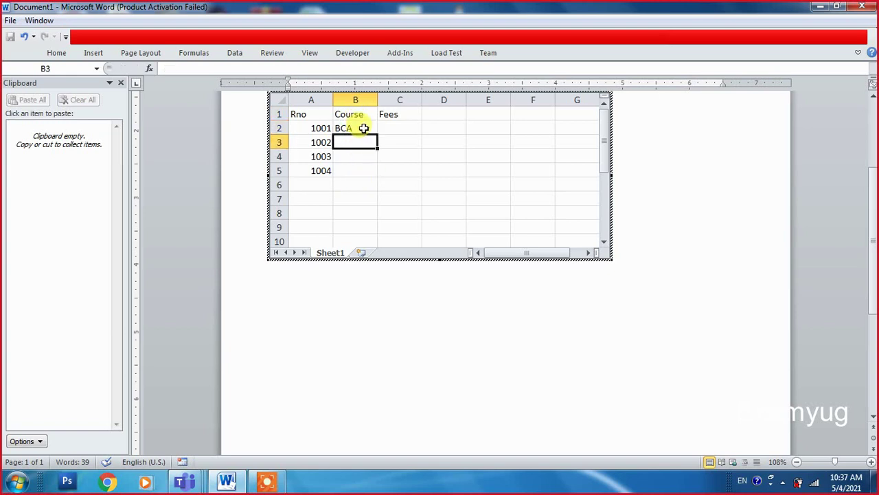
left_click(362, 126)
left_click_drag(378, 134, 378, 175)
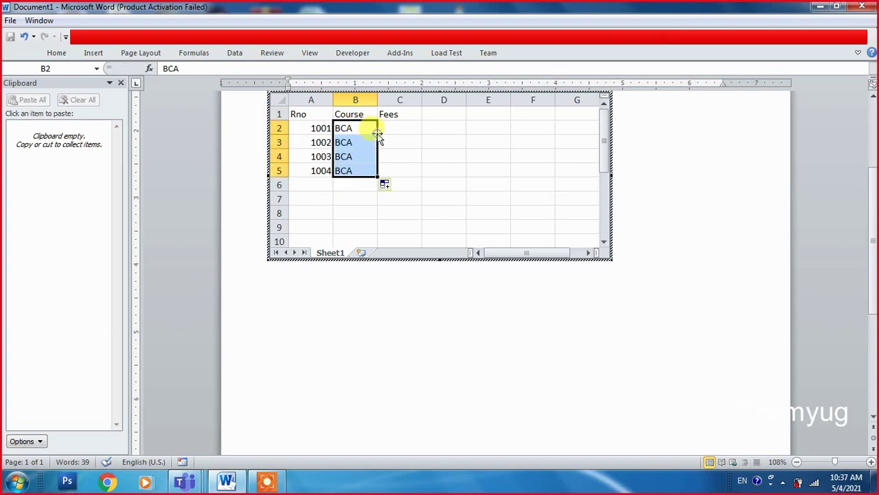
Step: Enter 500 in C2 under Fees and fill the same amount down through C5
left_click(396, 123)
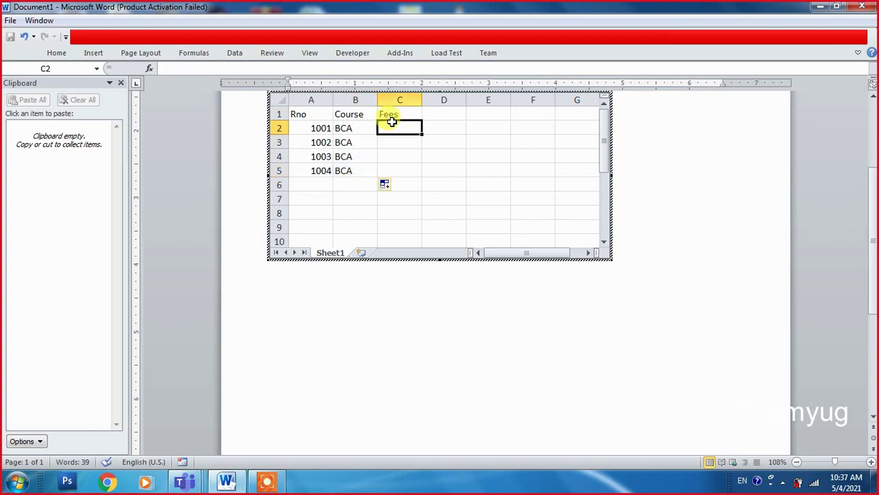
type("5")
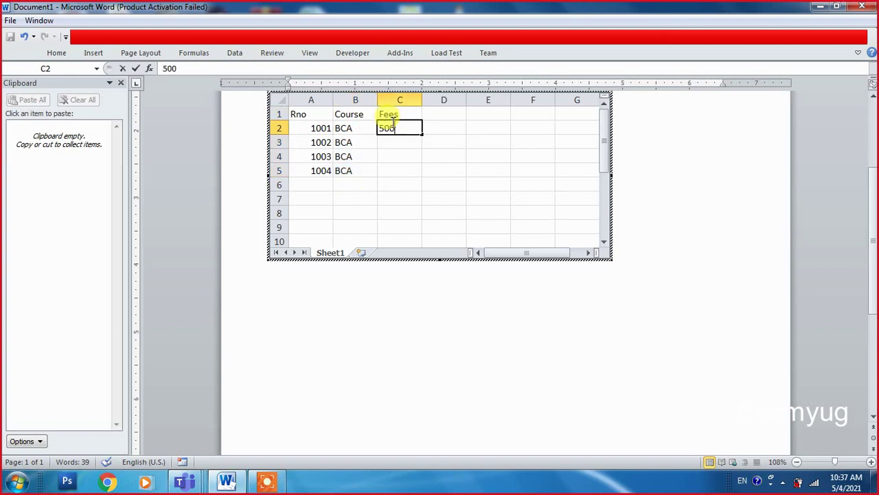
type("00")
key("Return")
left_click(373, 128)
left_click(414, 129)
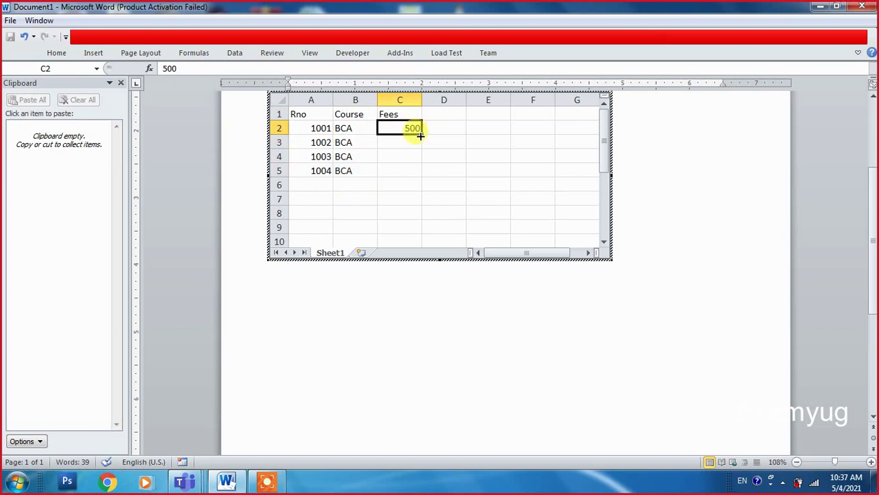
double_click(420, 135)
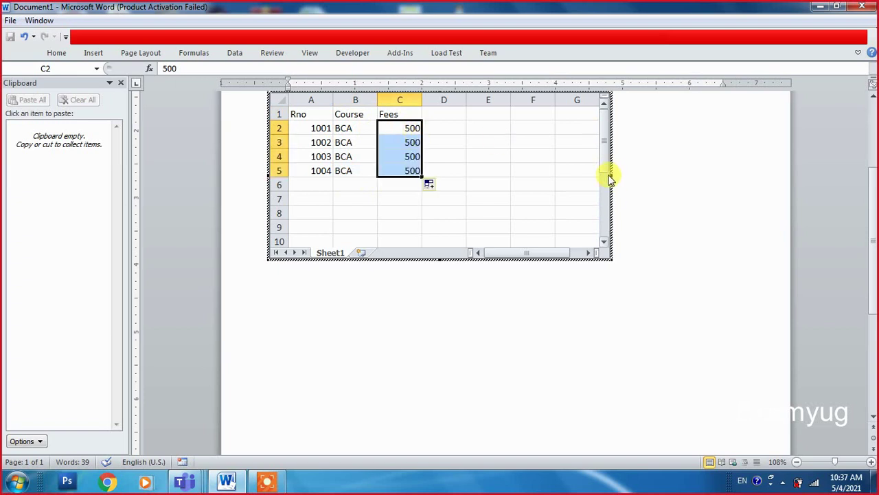
Step: Shrink the embedded spreadsheet frame to three columns and four rows, and return to editing the document
left_click_drag(609, 173, 428, 180)
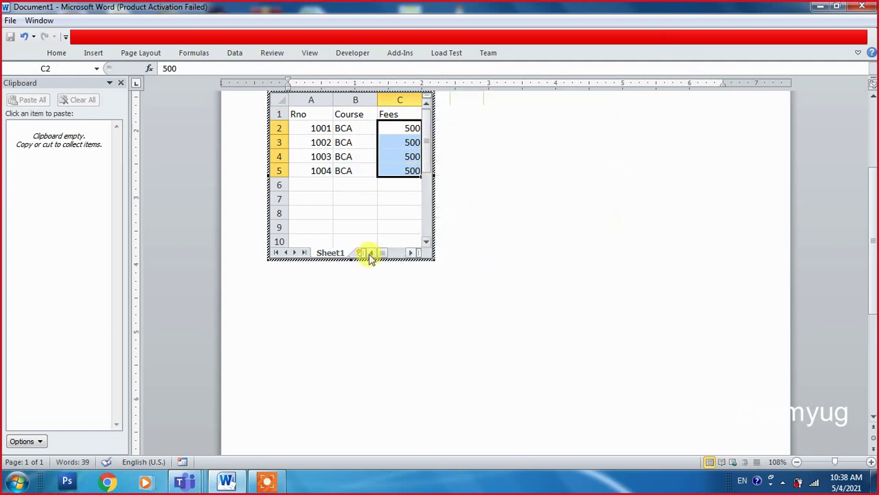
left_click_drag(349, 257, 374, 176)
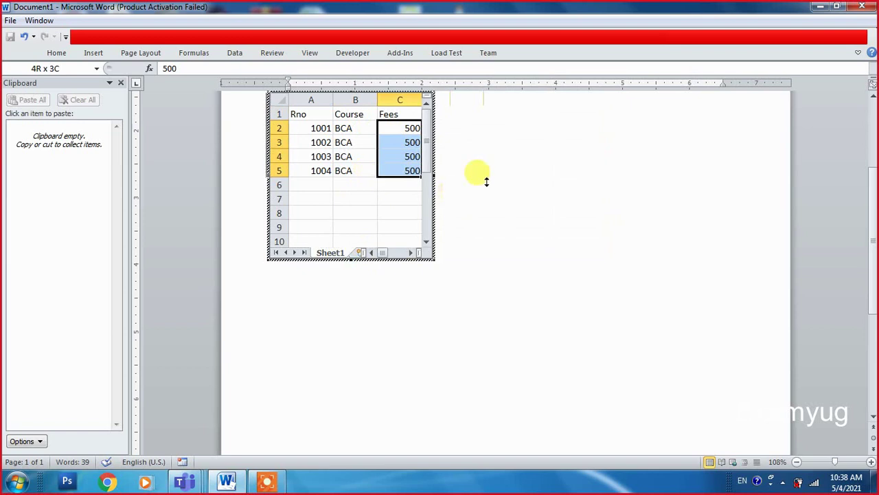
left_click(517, 165)
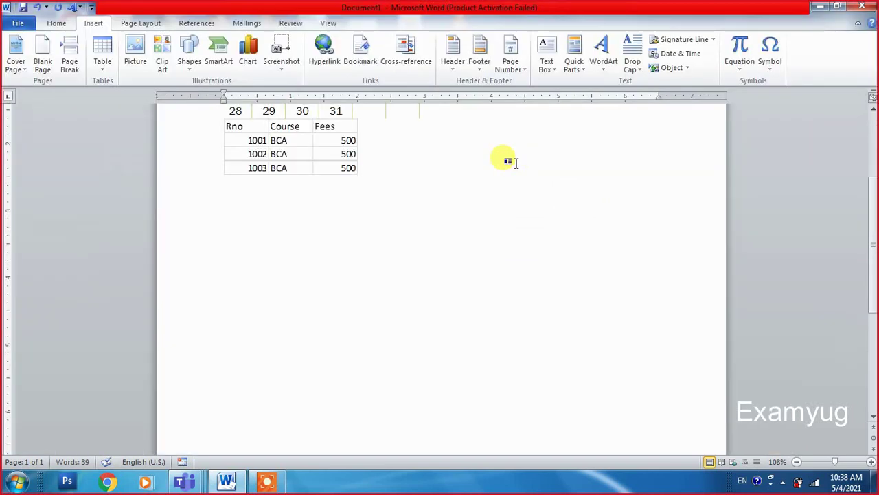
left_click_drag(876, 227, 876, 164)
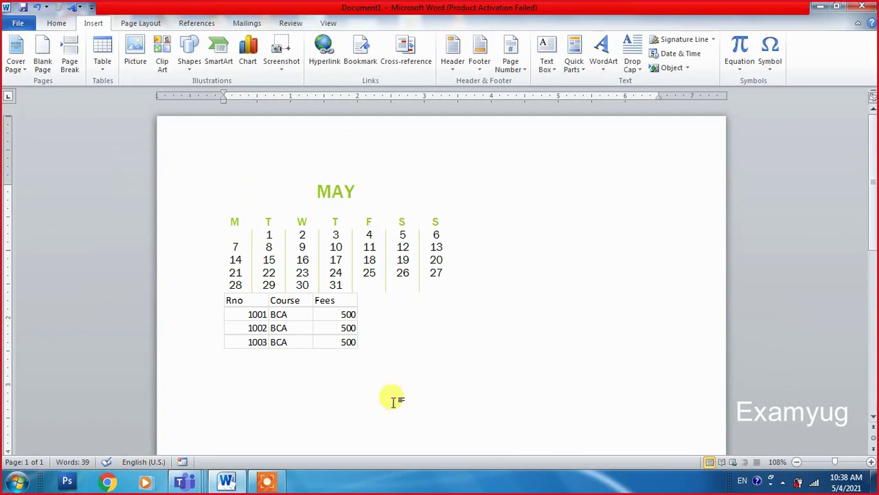
Step: Clear the whole document, including the May calendar and the embedded spreadsheet
left_click(318, 341)
type("a")
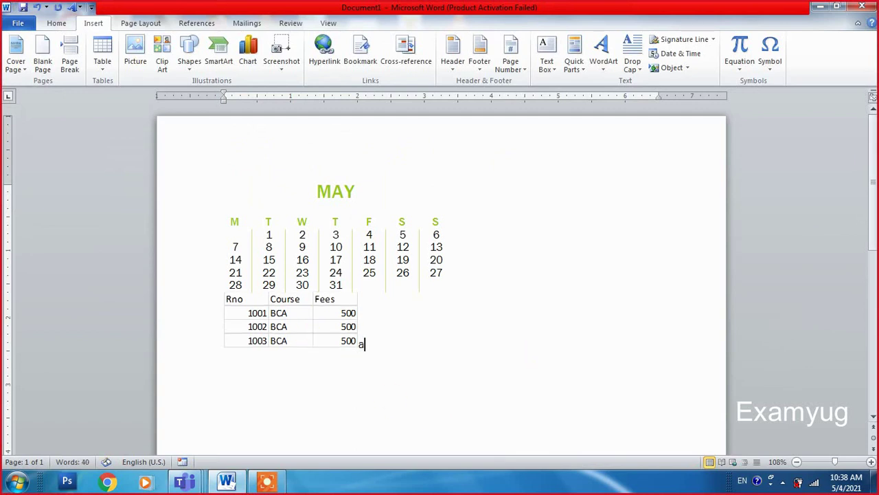
key("ctrl+a")
key("Delete")
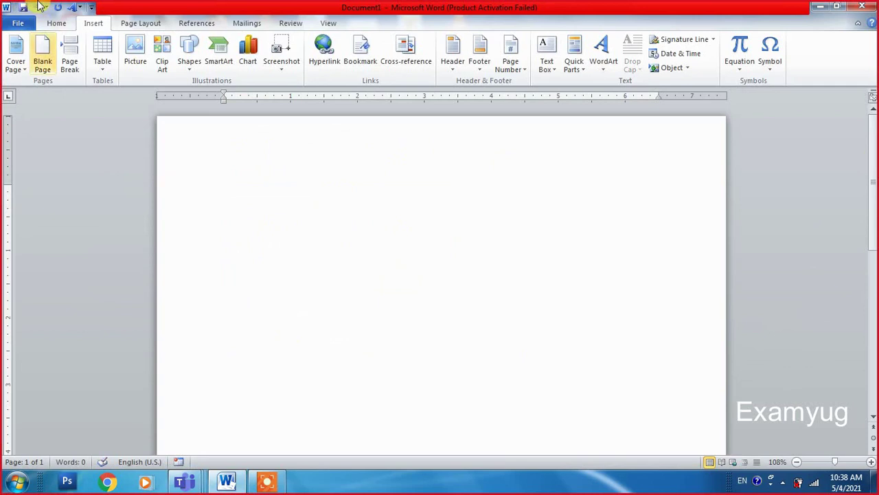
left_click(99, 64)
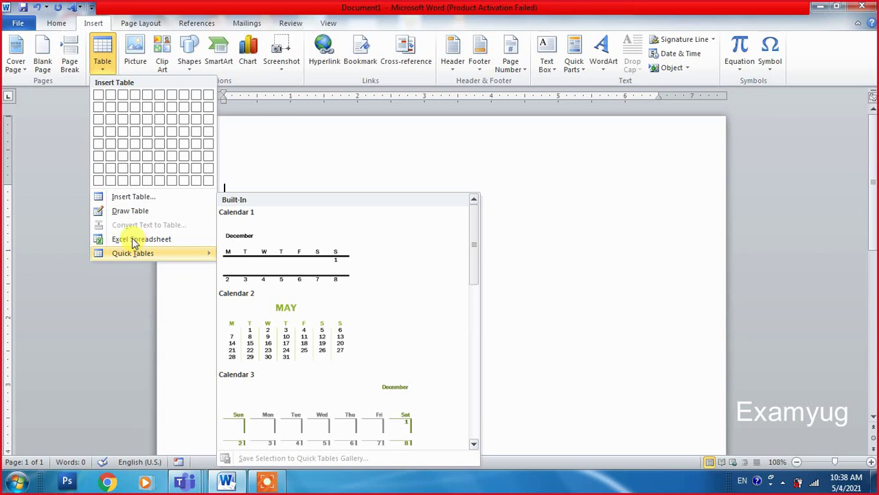
left_click(283, 156)
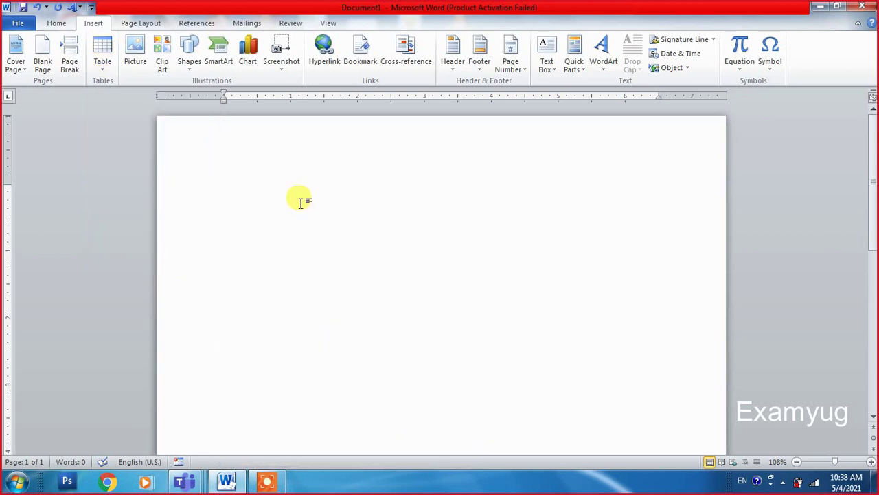
Step: Write the word Computer on the blank page and enlarge its font size by four increments
type("Compue")
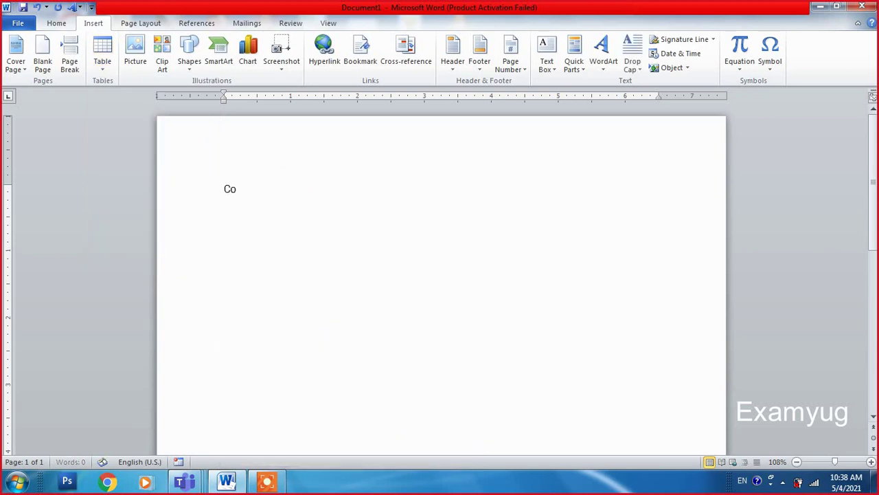
key("BackSpace")
type("t")
double_click(302, 199)
key("ctrl+shift+period")
key("ctrl+shift+period")
key("ctrl+shift+period")
key("ctrl+shift+period")
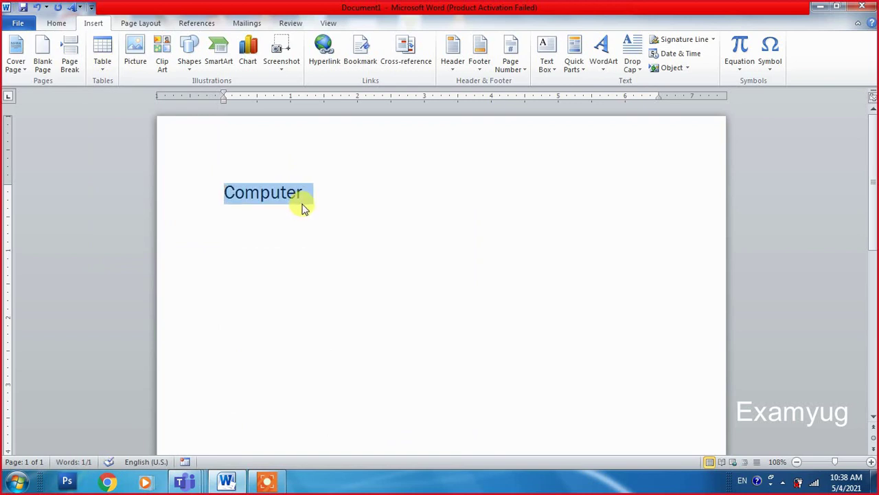
Step: Convert the selected word Computer to a one-column table, with fixed column width Auto and text separated at paragraphs
left_click(103, 69)
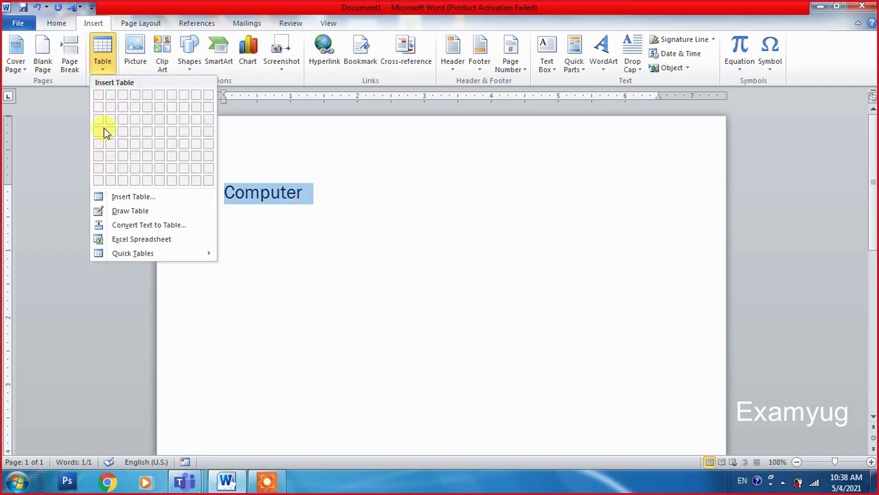
left_click(131, 226)
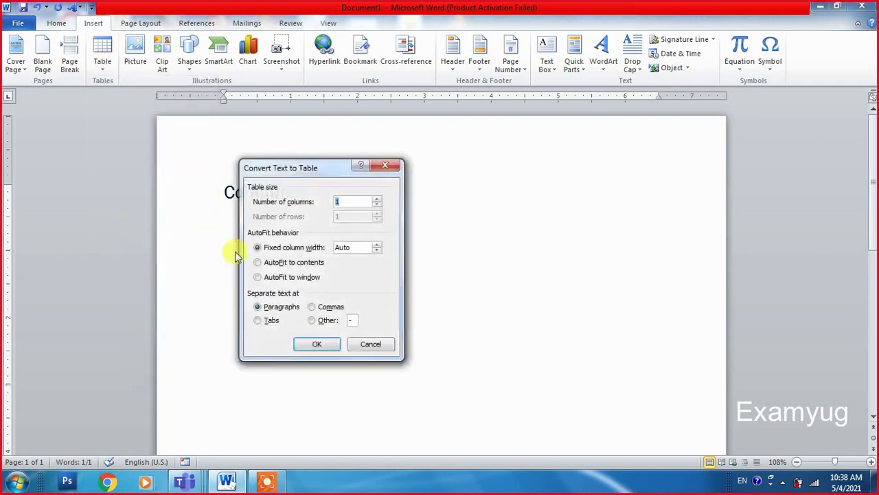
left_click(315, 344)
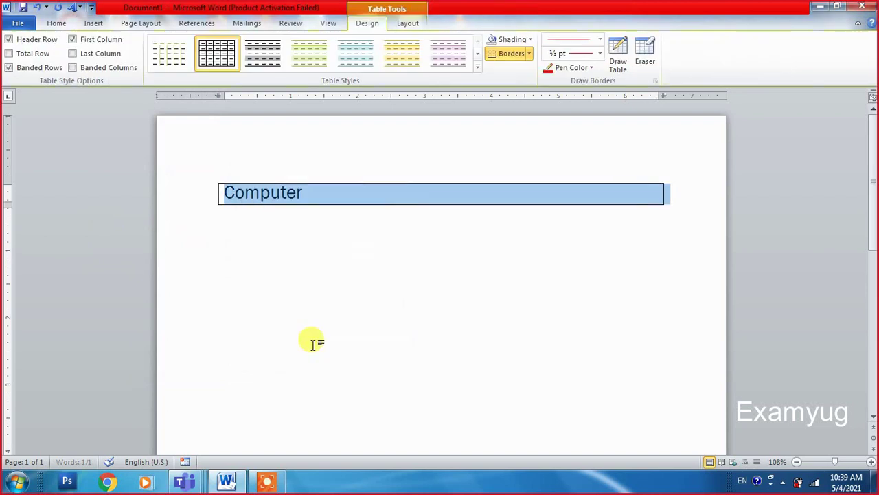
left_click(313, 193)
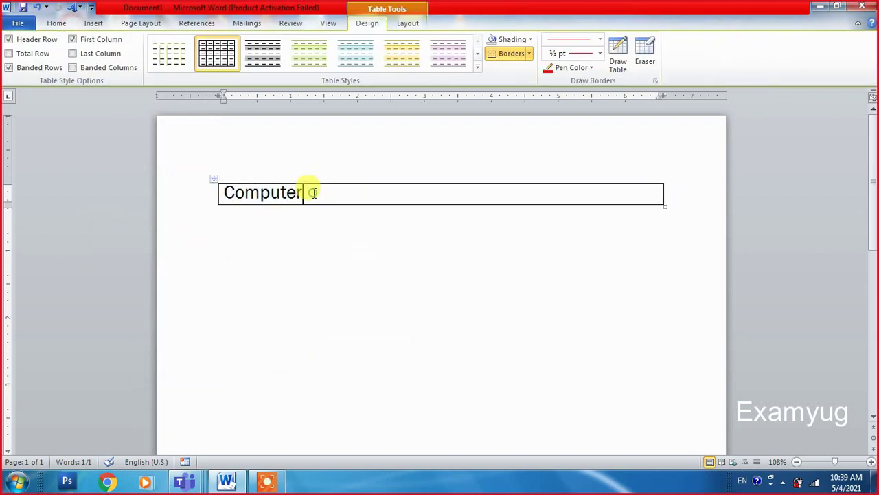
Step: Delete the single-cell table containing Computer from the page
left_click(89, 24)
left_click(424, 287)
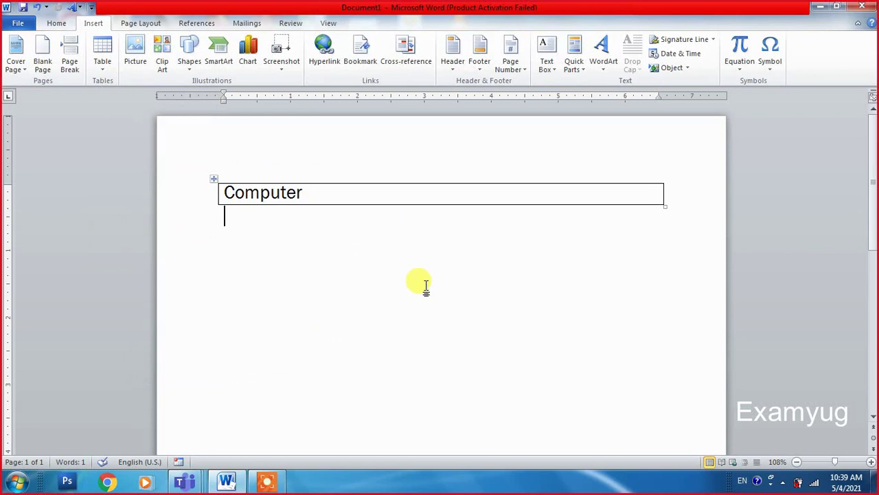
key("BackSpace")
key("BackSpace")
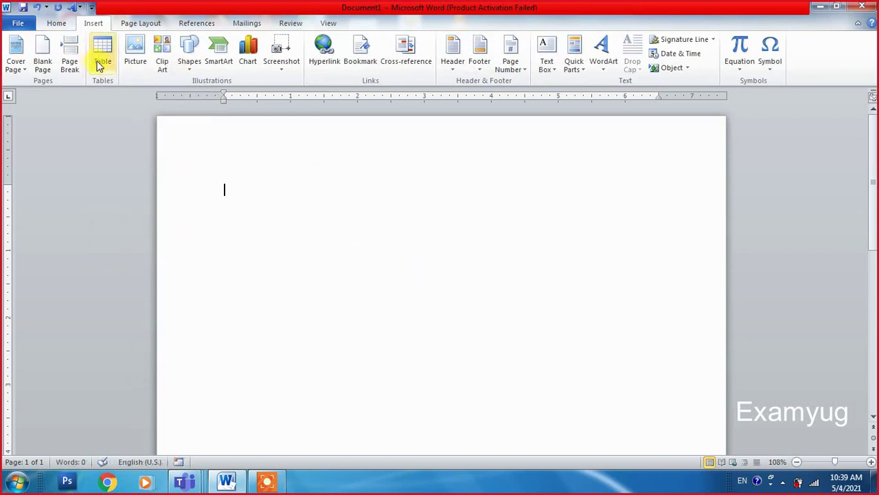
left_click(100, 60)
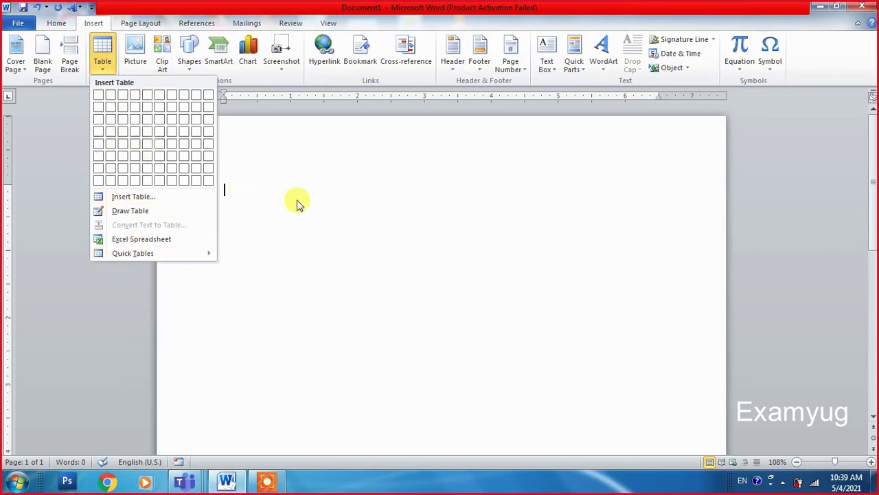
left_click(297, 204)
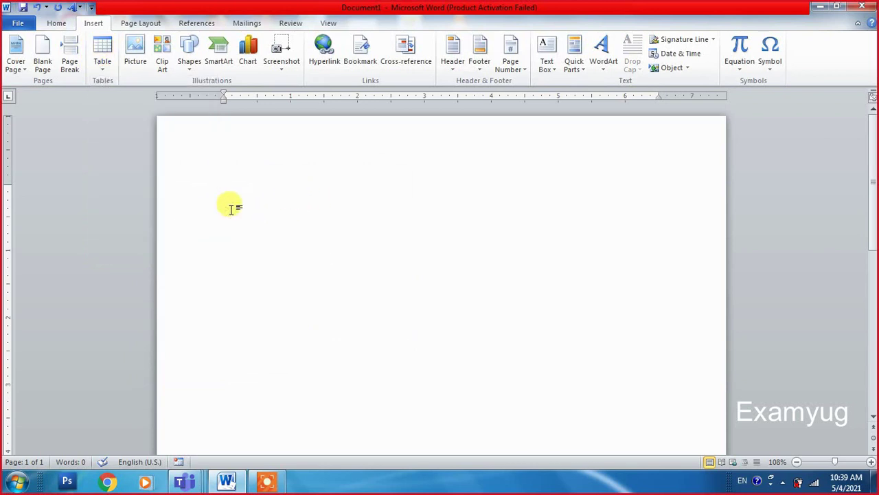